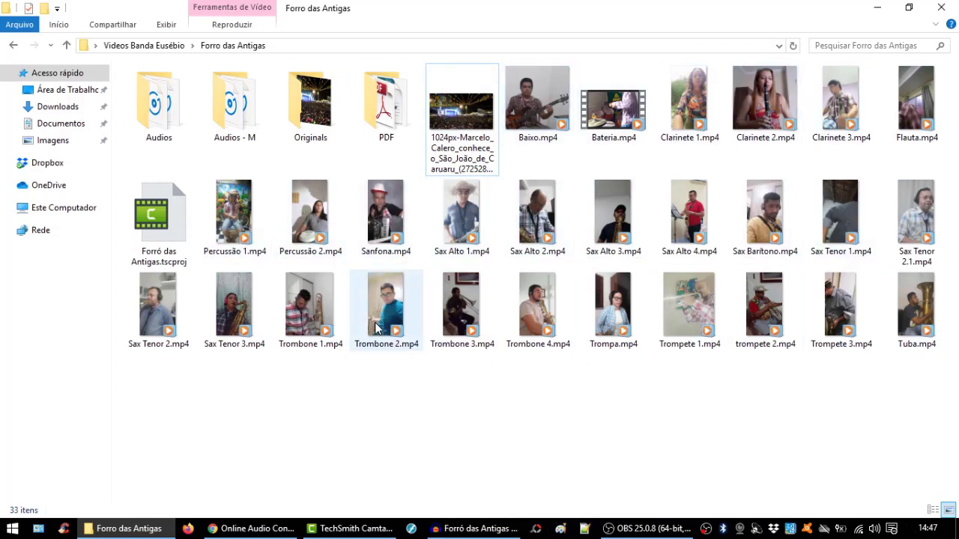
# Inspect the file details of the background crowd photo in the Forro das Antigas folder.
pyautogui.moveTo(377, 327)
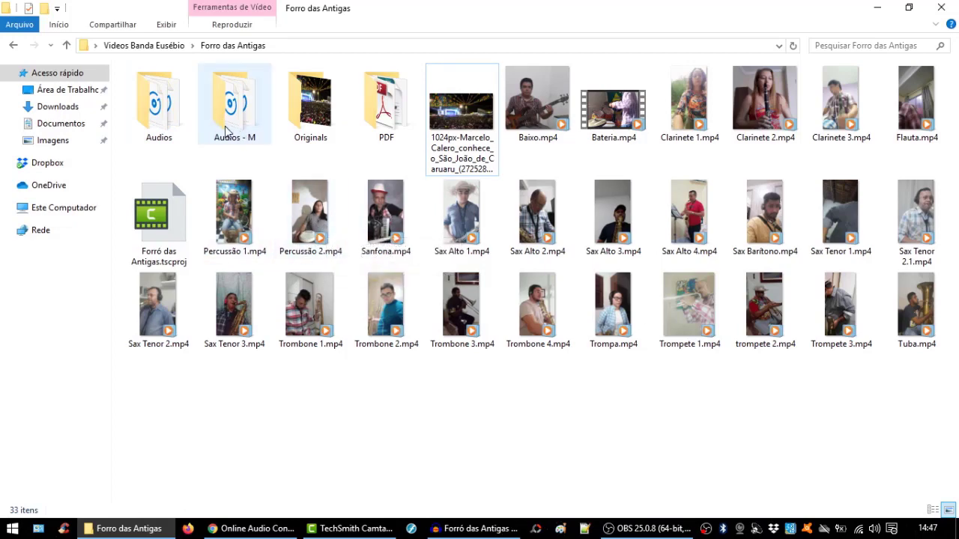
pyautogui.click(466, 117)
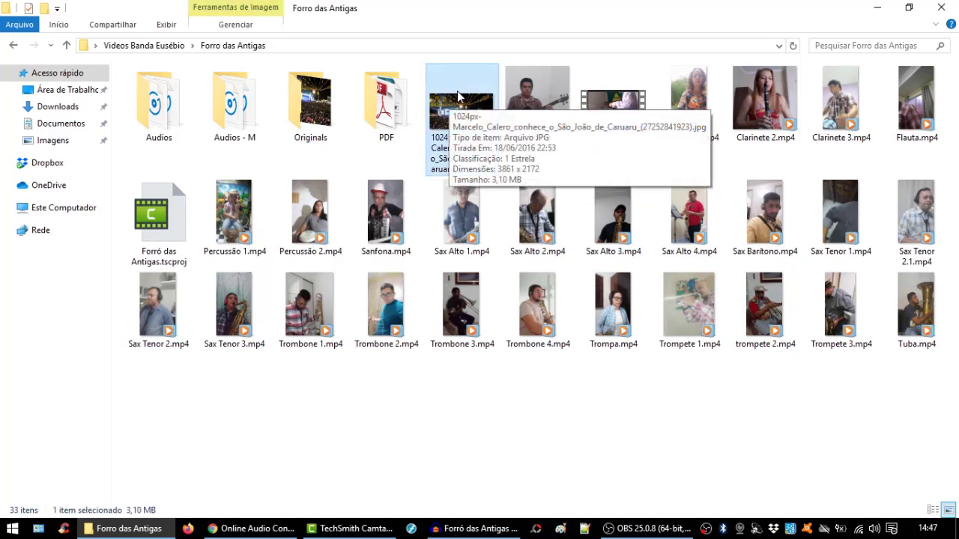
pyautogui.click(498, 410)
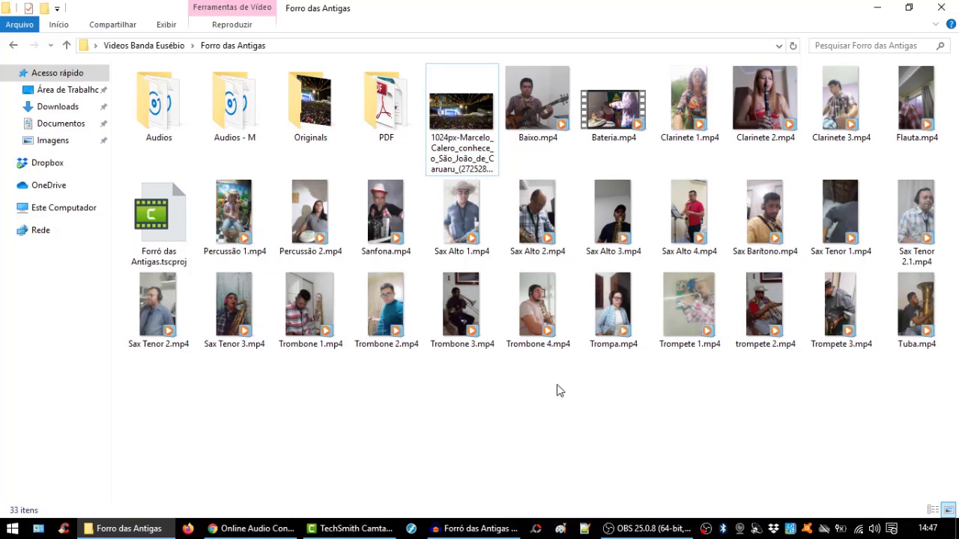
# View the Camtasia project and the metronome audio in Audacity, returning to the project folder after each.
pyautogui.click(355, 534)
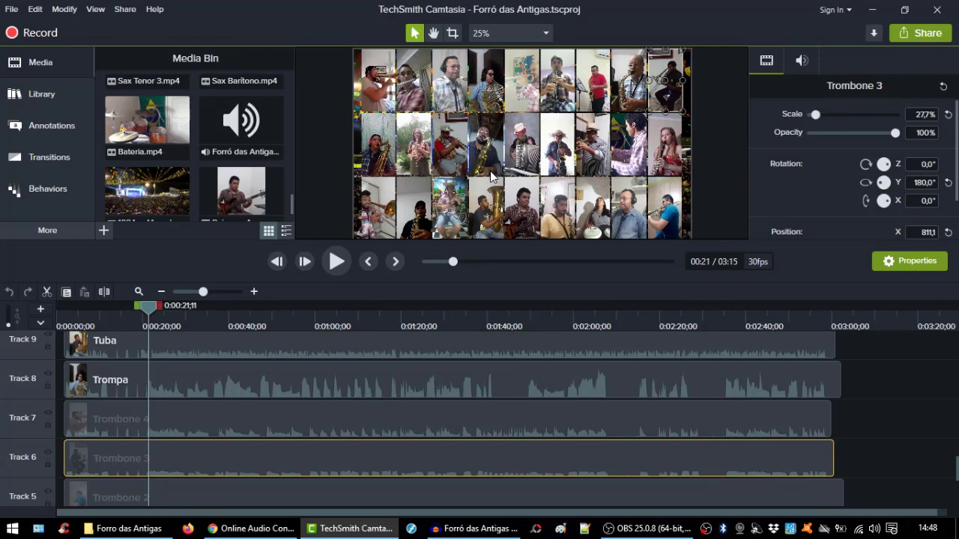
pyautogui.click(873, 10)
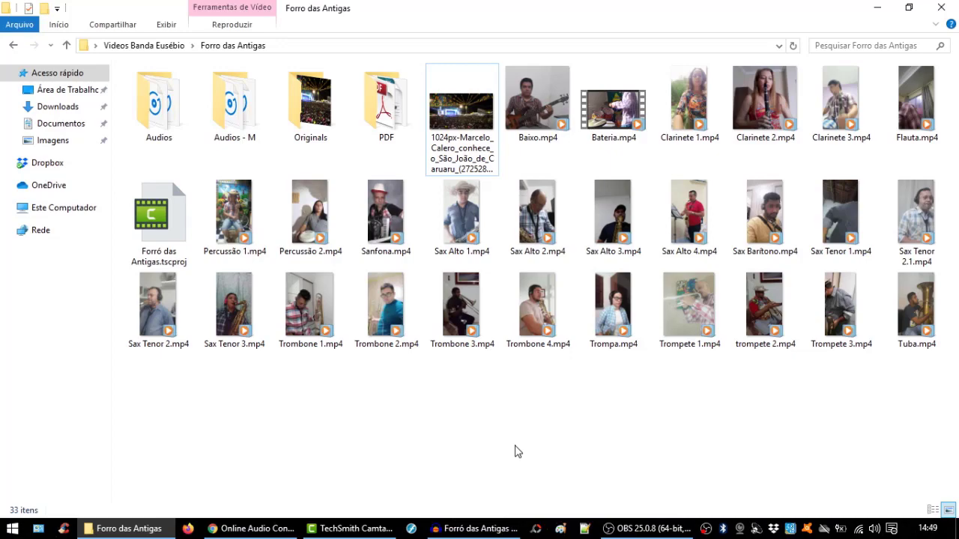
pyautogui.click(472, 529)
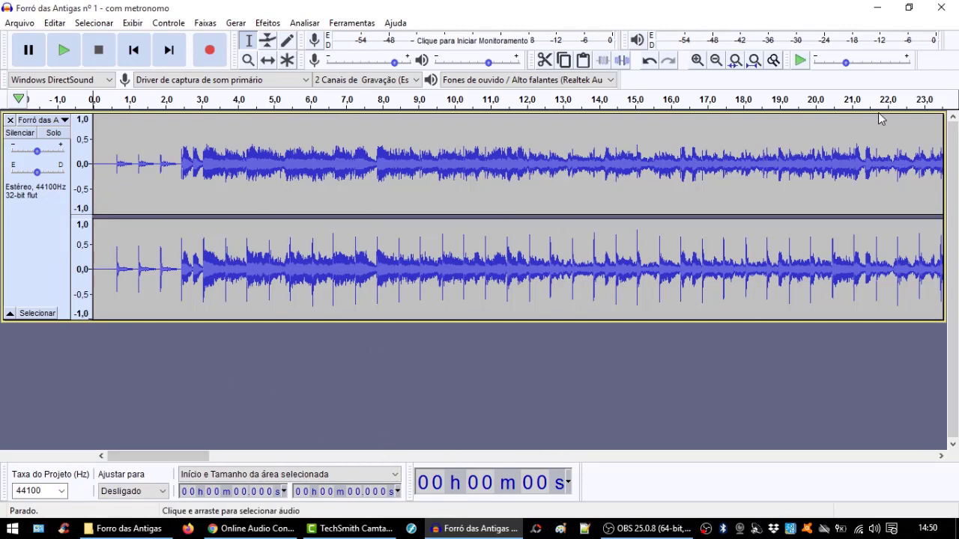
pyautogui.click(877, 7)
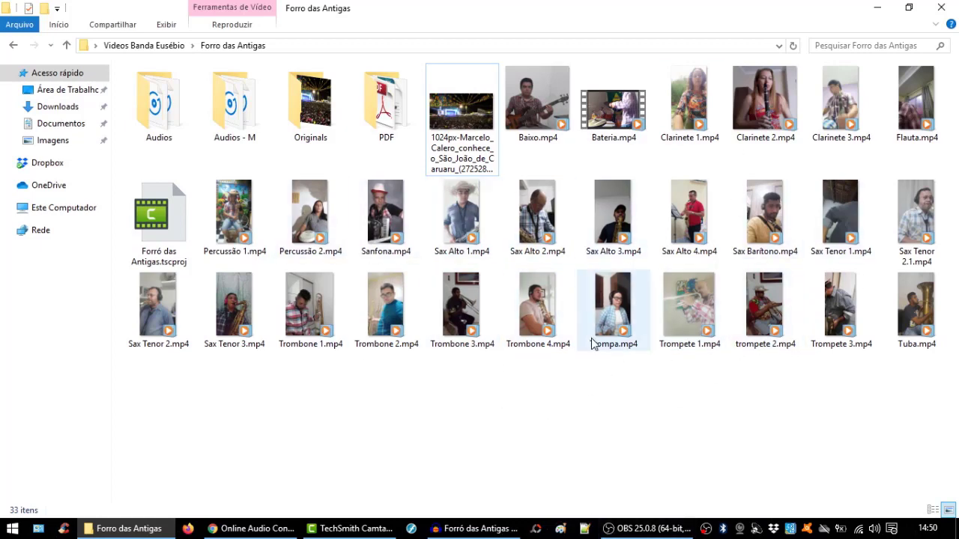
# Switch to Camtasia and examine the instrument and audio tracks on the timeline, from Track 30 down to Track 1.
pyautogui.click(372, 529)
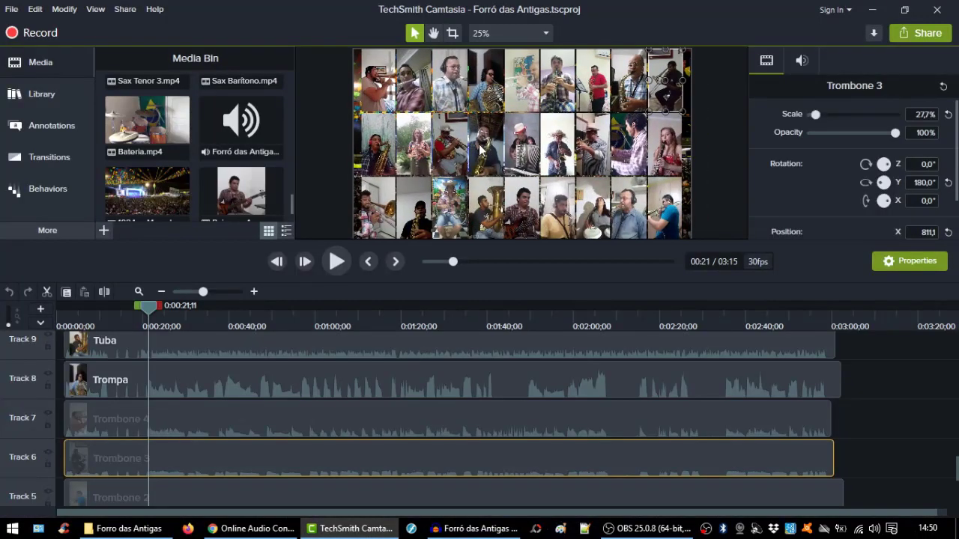
pyautogui.scroll(6, 206, 414)
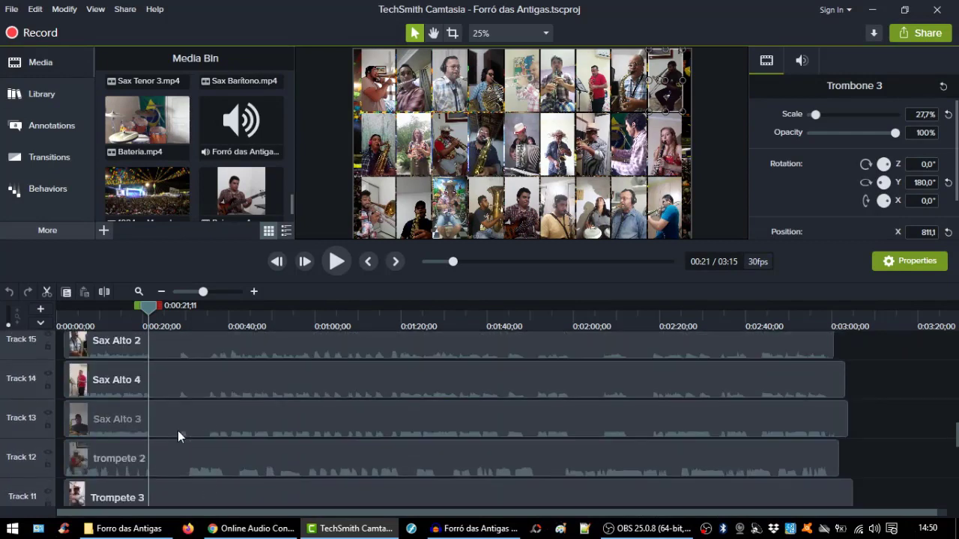
pyautogui.scroll(10, 178, 433)
pyautogui.scroll(2, 167, 393)
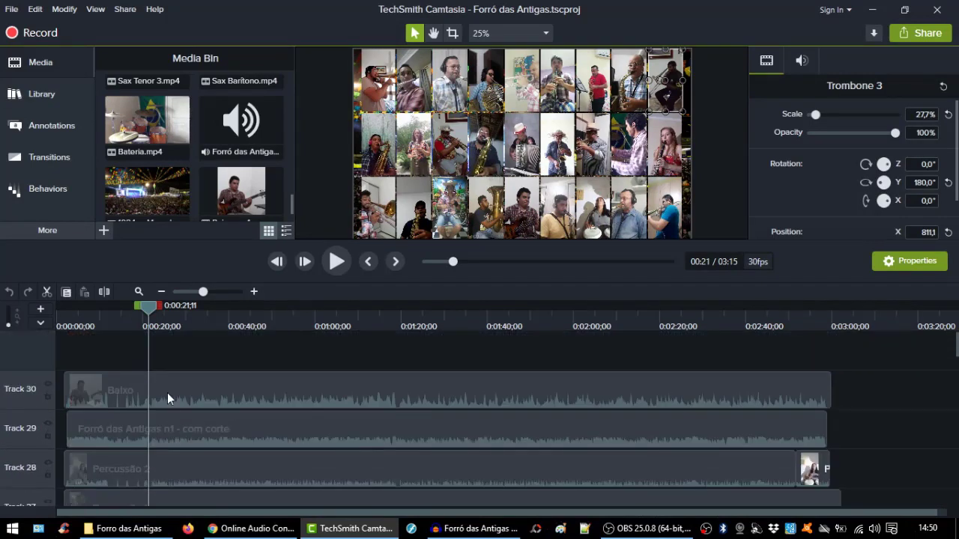
pyautogui.scroll(-1, 149, 345)
pyautogui.scroll(-8, 150, 401)
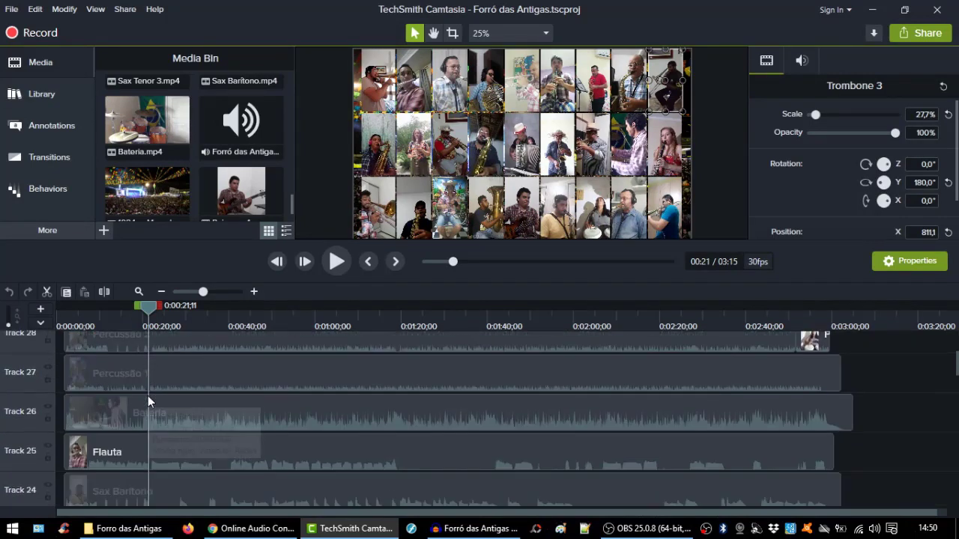
pyautogui.scroll(-10, 188, 406)
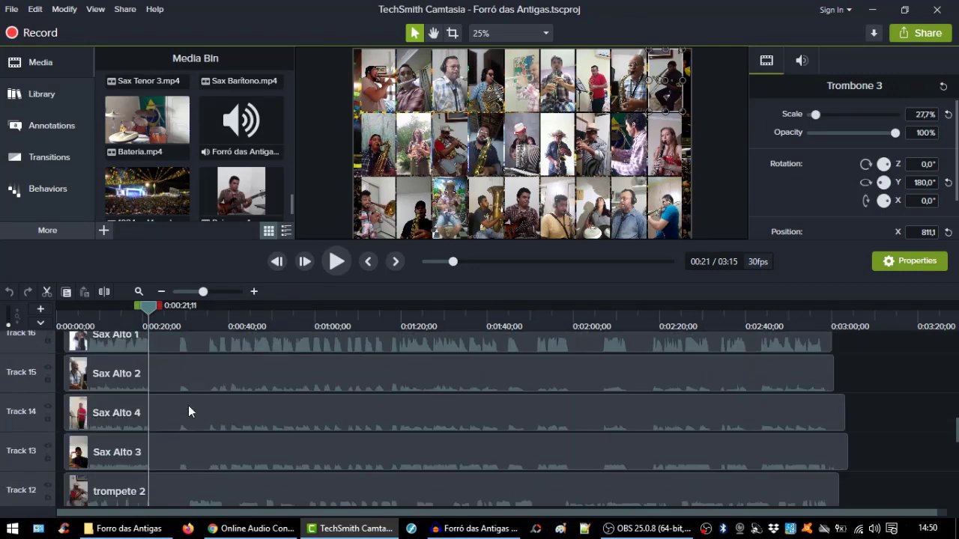
pyautogui.scroll(10, 189, 405)
pyautogui.scroll(-18, 188, 405)
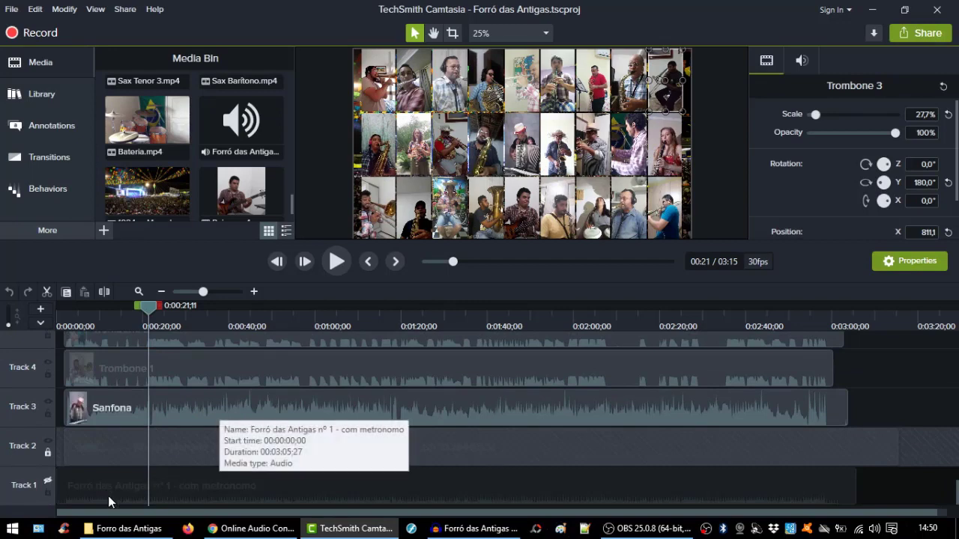
# Enable the metronome audio on Track 1, and disable it again.
pyautogui.click(49, 482)
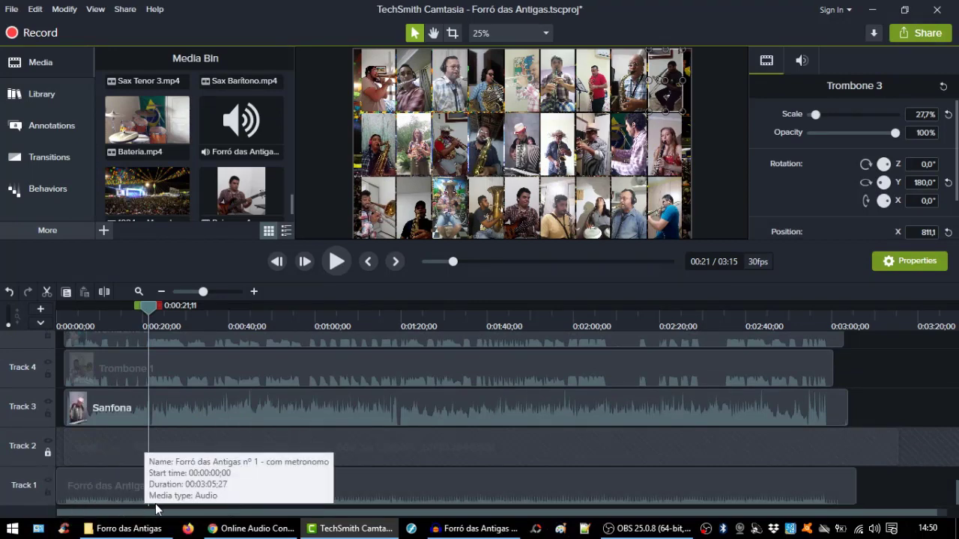
pyautogui.click(47, 482)
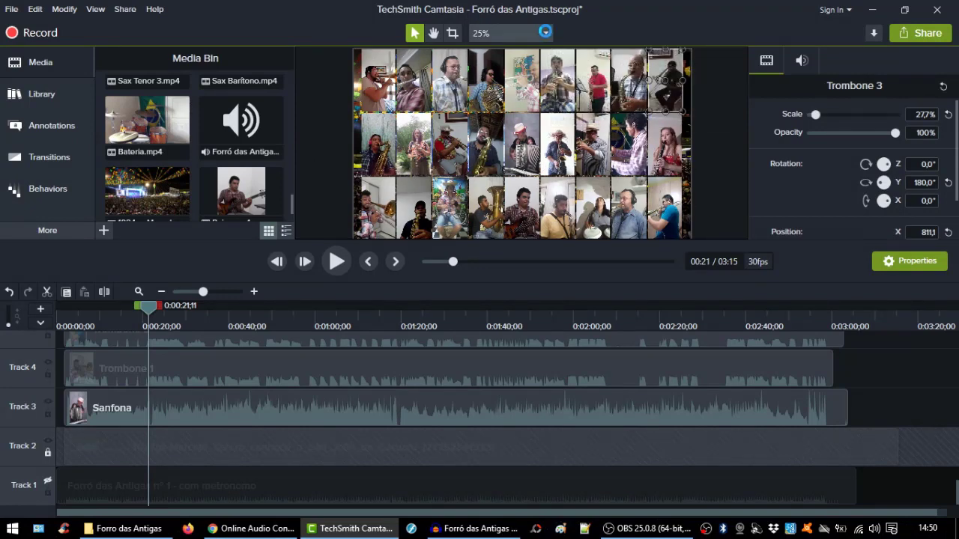
# Detach the canvas into its own maximized window and zoom the video mosaic to 50%.
pyautogui.click(546, 33)
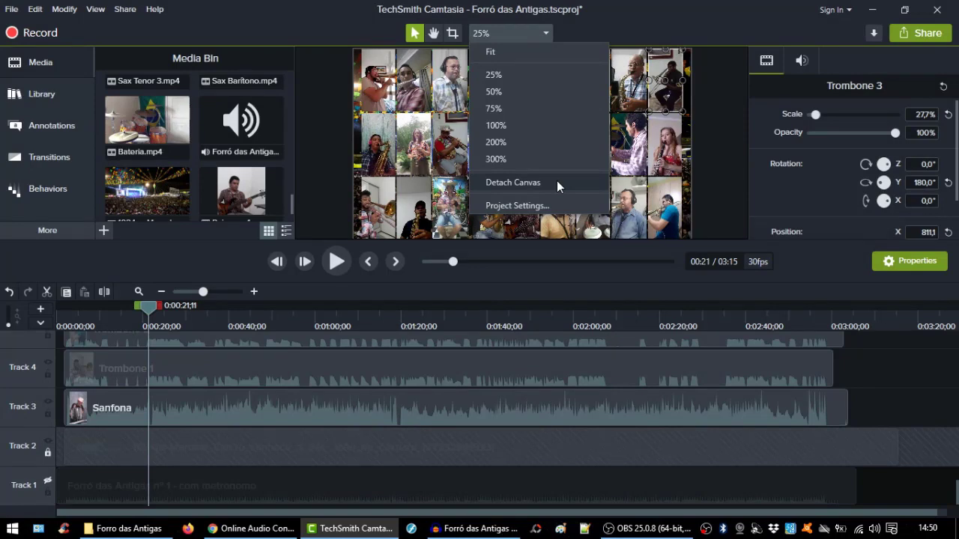
pyautogui.click(514, 181)
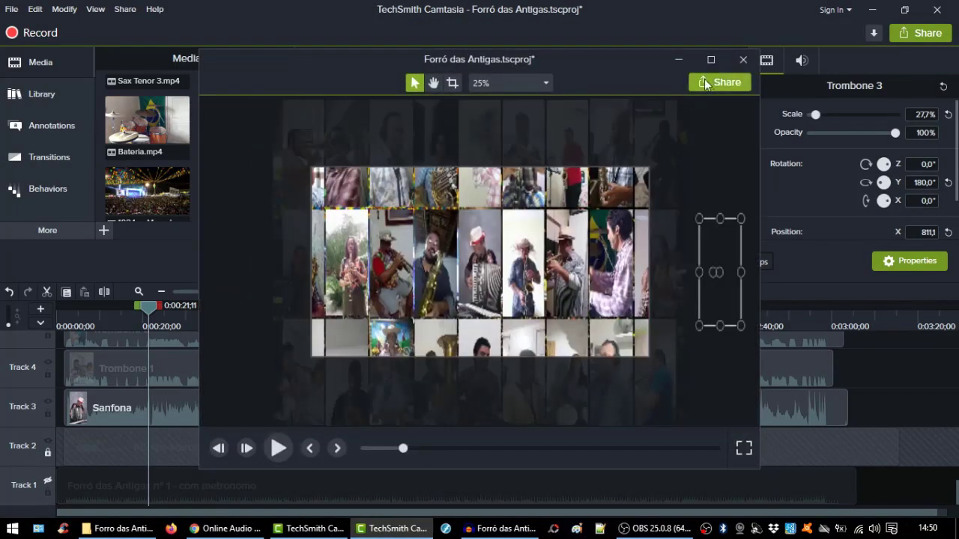
pyautogui.click(712, 60)
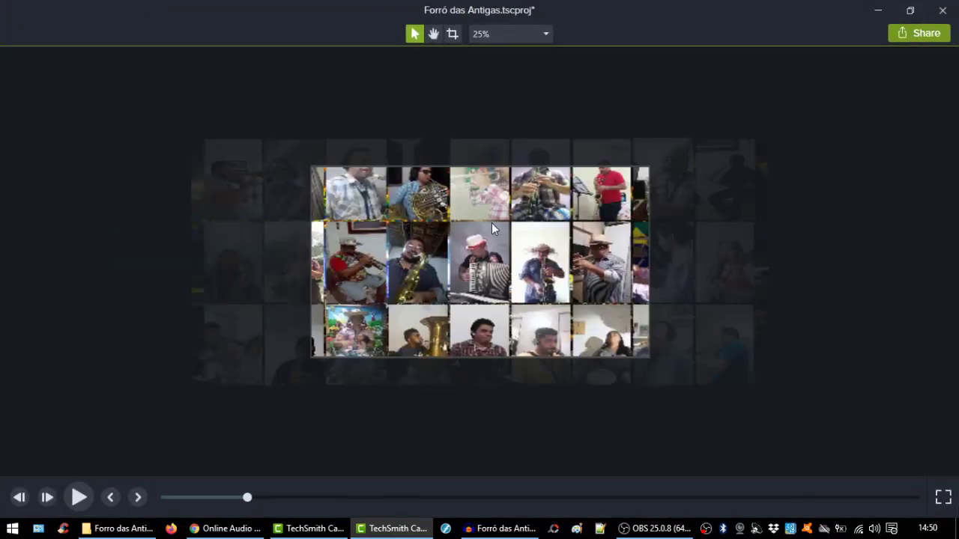
pyautogui.scroll(2, 370, 258)
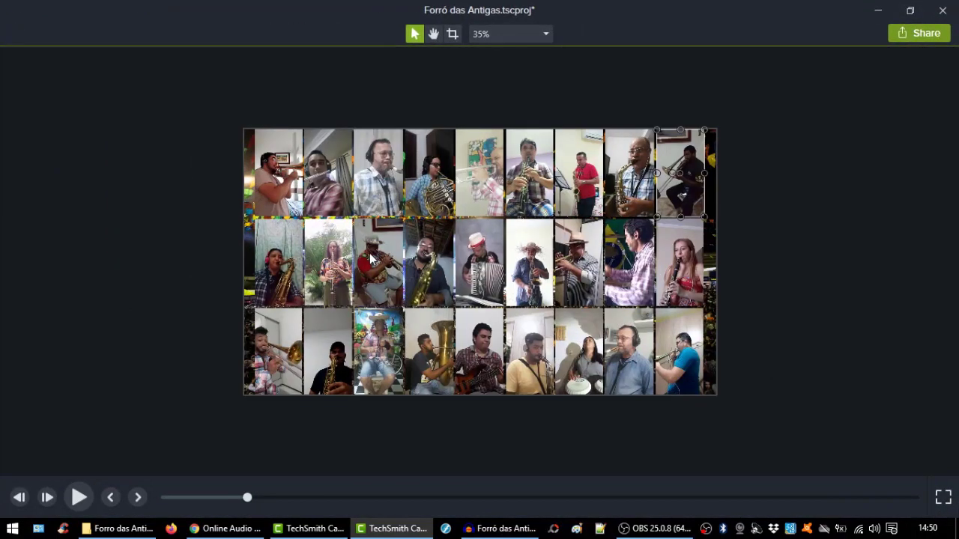
pyautogui.scroll(1, 371, 259)
pyautogui.scroll(-1, 177, 142)
pyautogui.scroll(2, 311, 191)
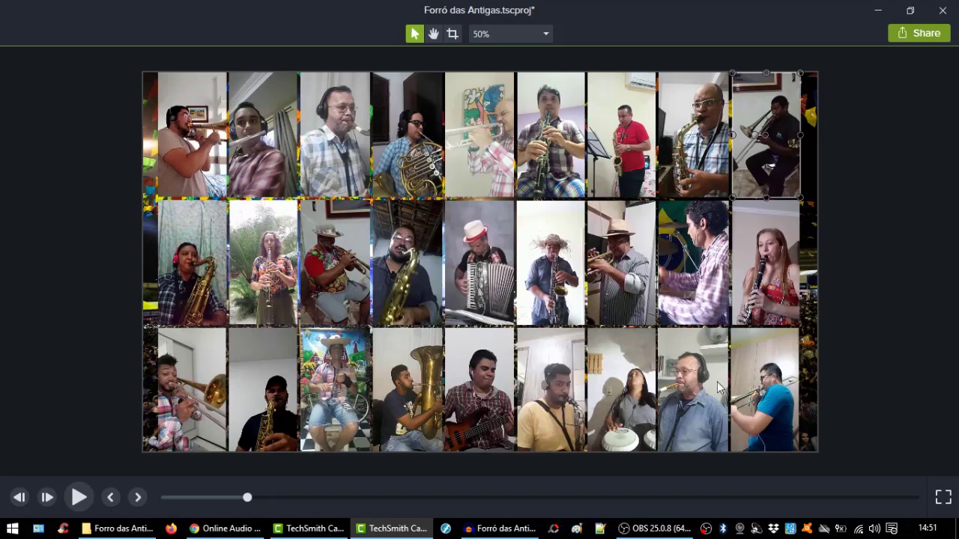
# Crop a thin strip off the right edge of the first musician's video in the mosaic's upper row, and deselect it.
pyautogui.click(202, 159)
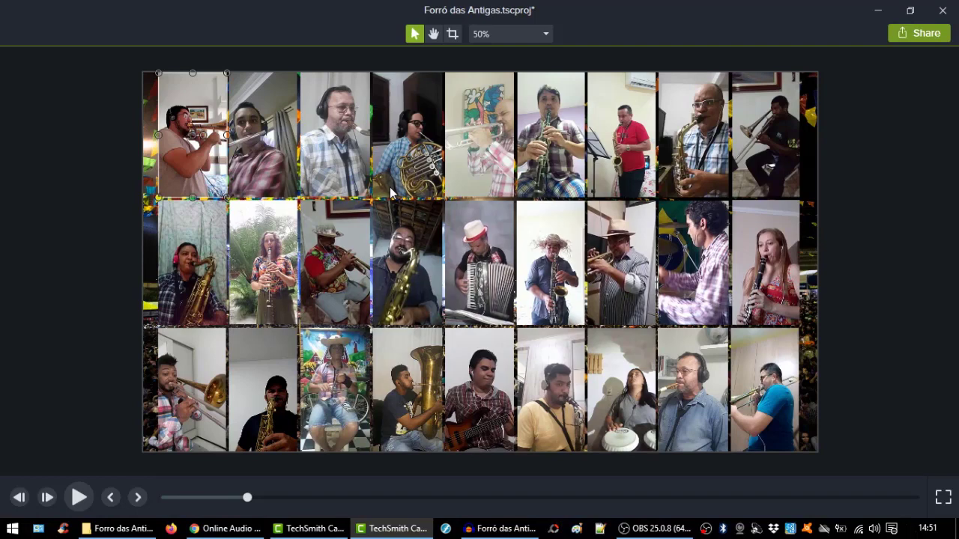
pyautogui.click(454, 35)
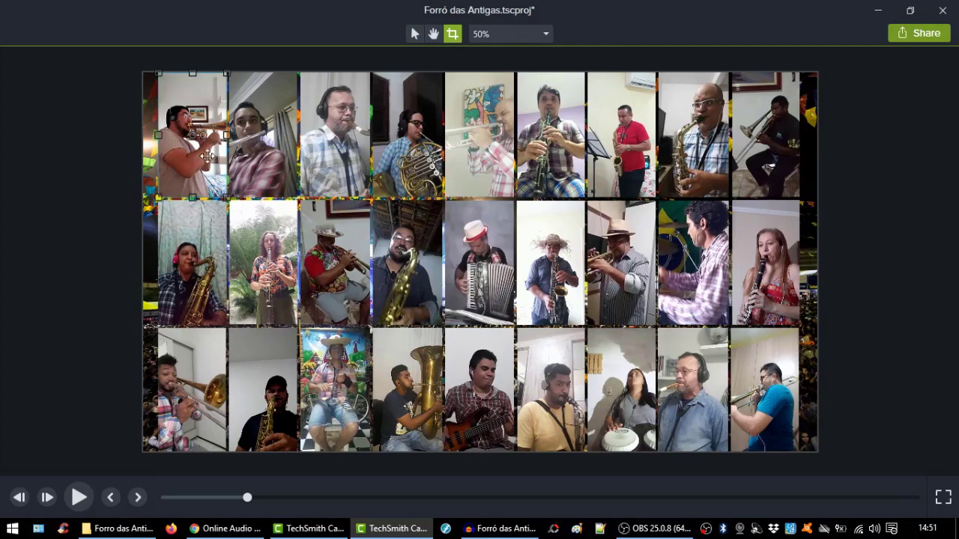
pyautogui.moveTo(227, 135)
pyautogui.mouseDown()
pyautogui.moveTo(206, 135)
pyautogui.moveTo(225, 135)
pyautogui.mouseUp()
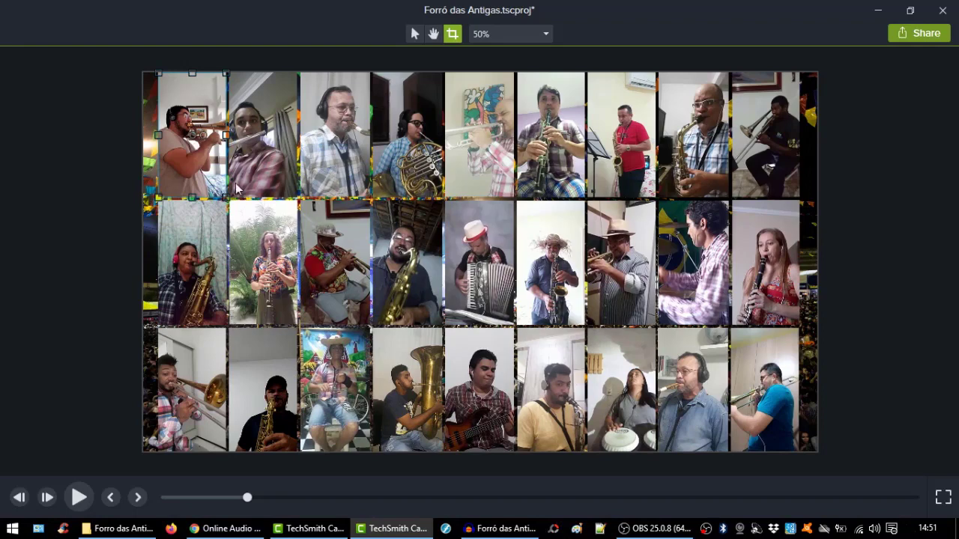
pyautogui.click(876, 289)
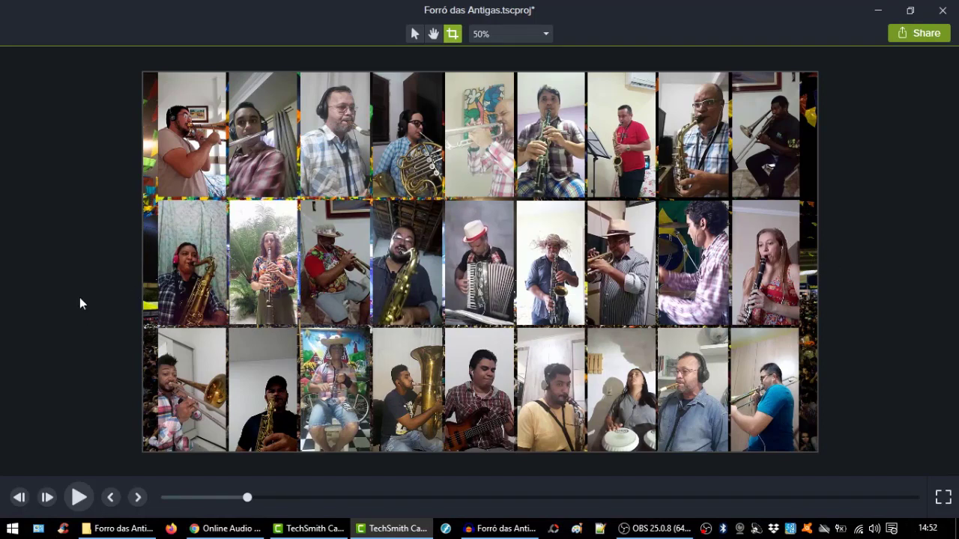
# Reattach the canvas to the main editor window and set its zoom to 25%.
pyautogui.click(942, 12)
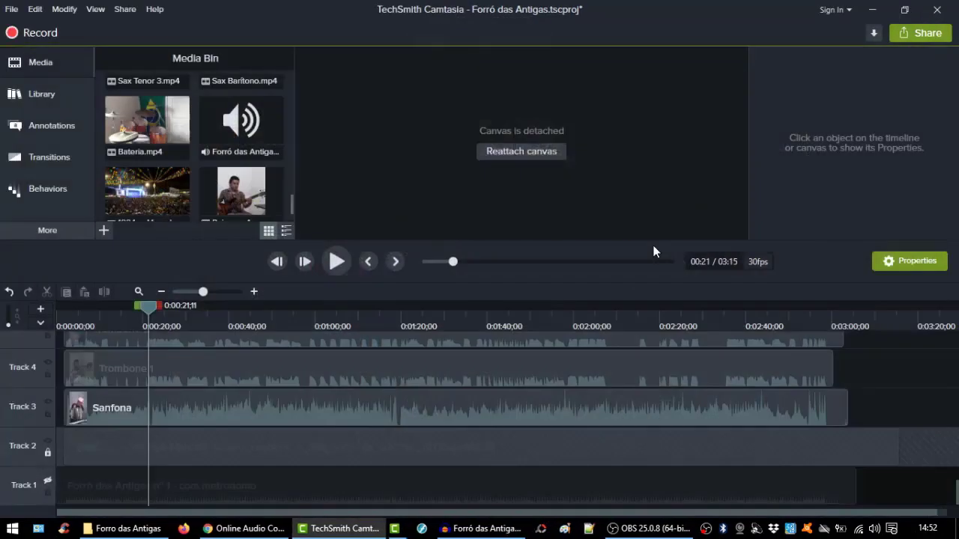
pyautogui.scroll(-4, 485, 171)
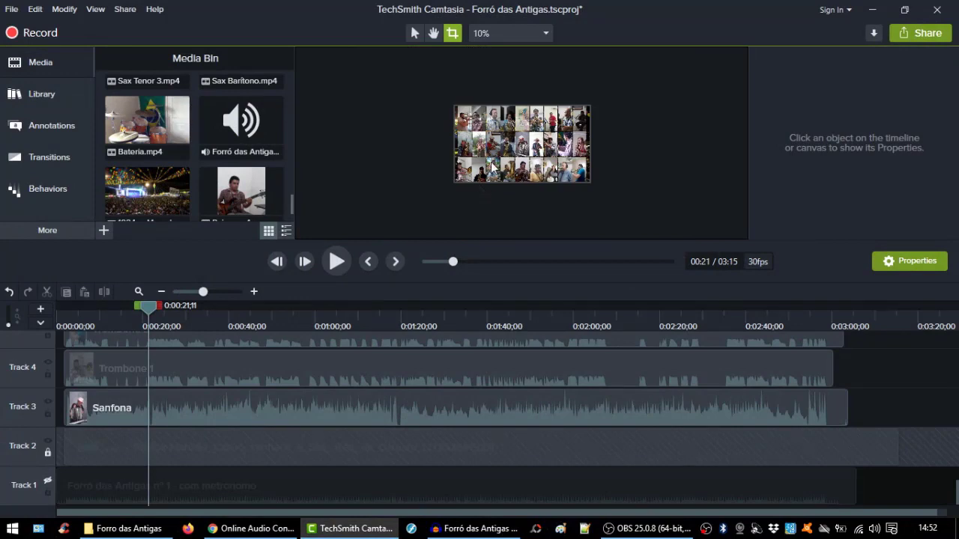
pyautogui.scroll(2, 494, 165)
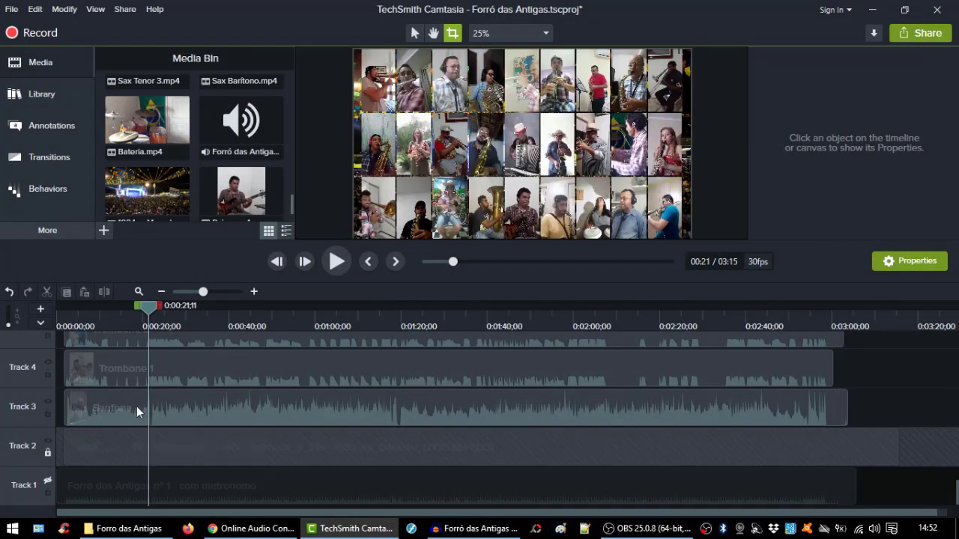
# Enable the metronome audio on Track 1 and move the playhead to 0:00:02;28, with the start of the timeline enlarged.
pyautogui.scroll(5, 138, 405)
pyautogui.scroll(4, 140, 393)
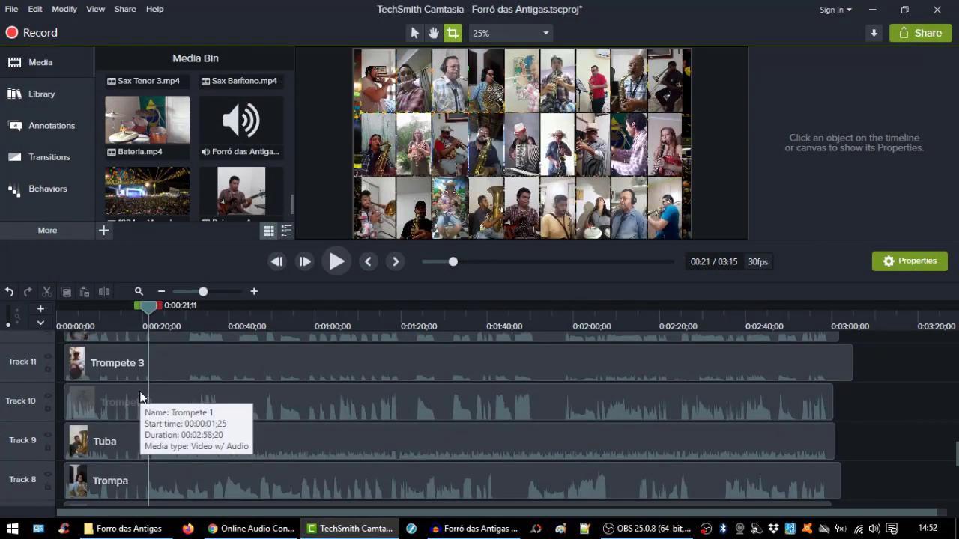
pyautogui.scroll(-5, 133, 405)
pyautogui.scroll(-2, 139, 459)
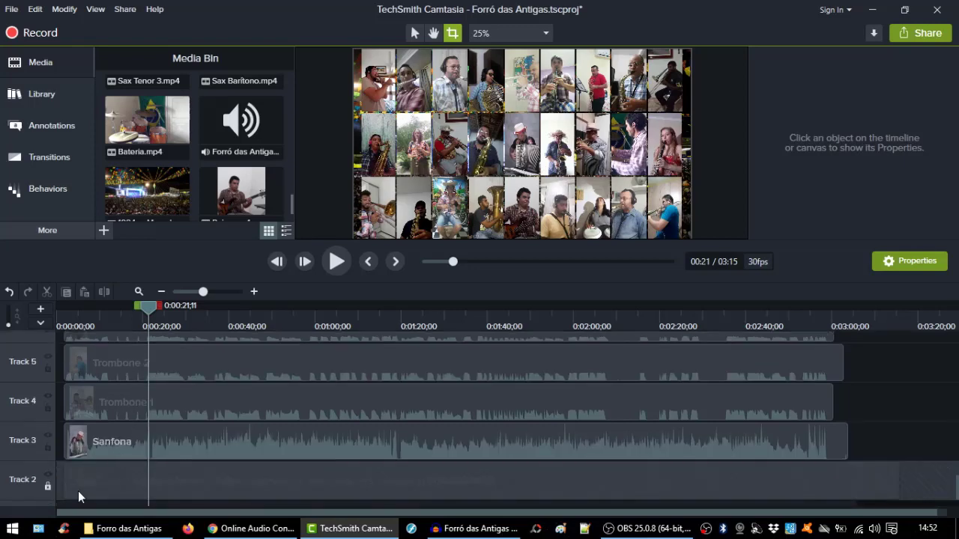
pyautogui.scroll(-1, 81, 487)
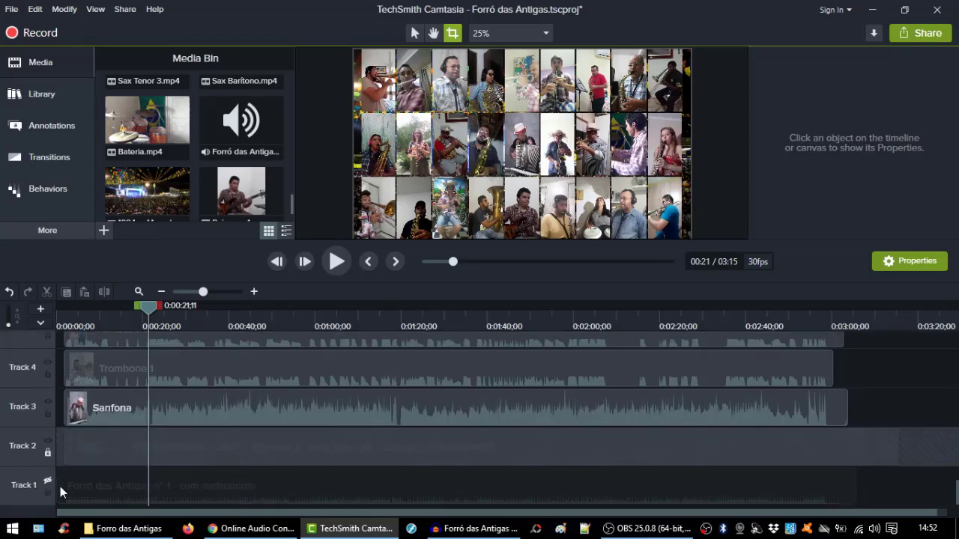
pyautogui.moveTo(152, 310); pyautogui.dragTo(72, 345)
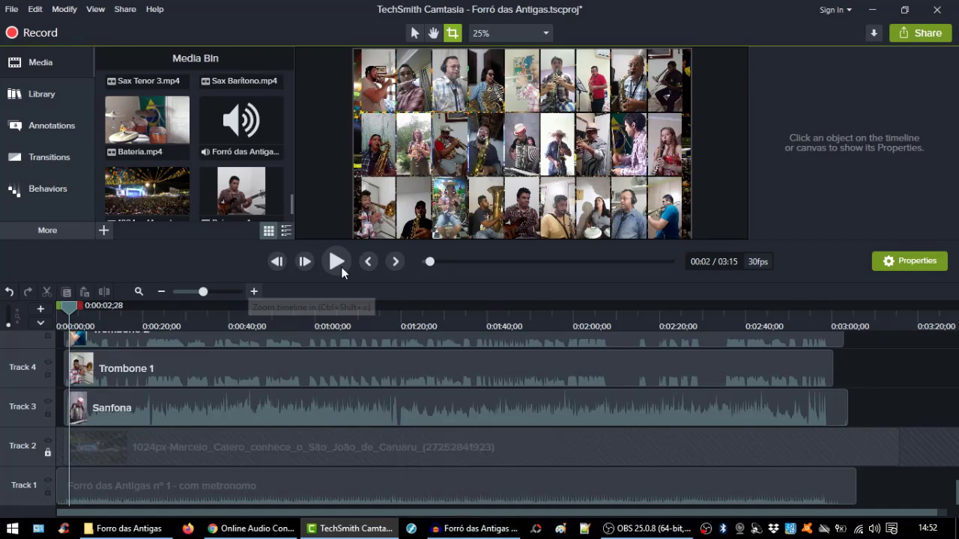
pyautogui.scroll(2, 90, 427)
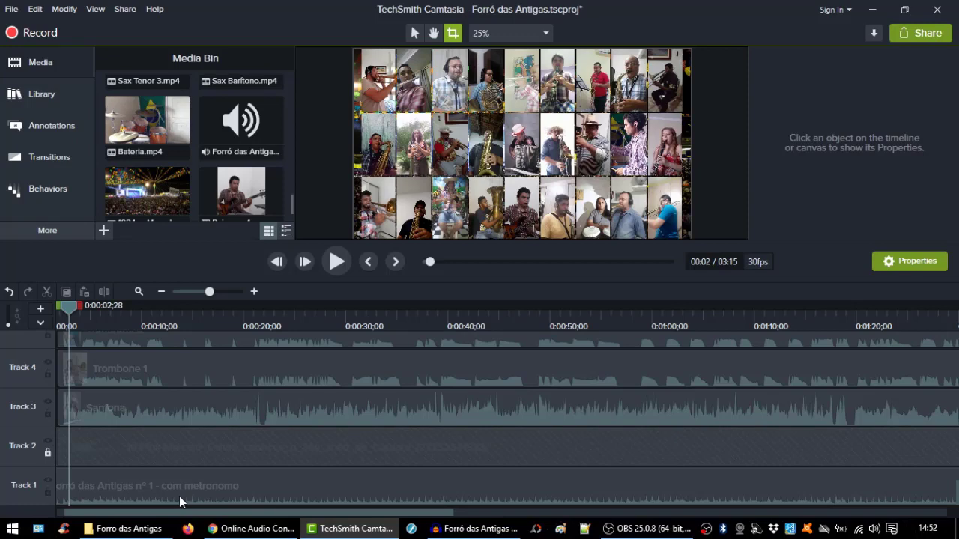
pyautogui.hscroll(-1, 179, 496)
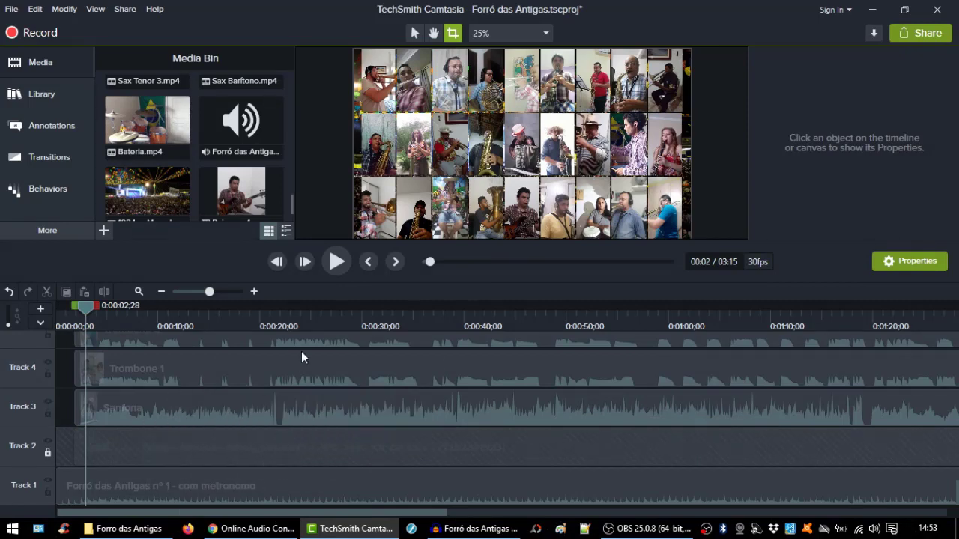
# Select the Sanfona clip on Track 3 and display its audio properties.
pyautogui.click(234, 413)
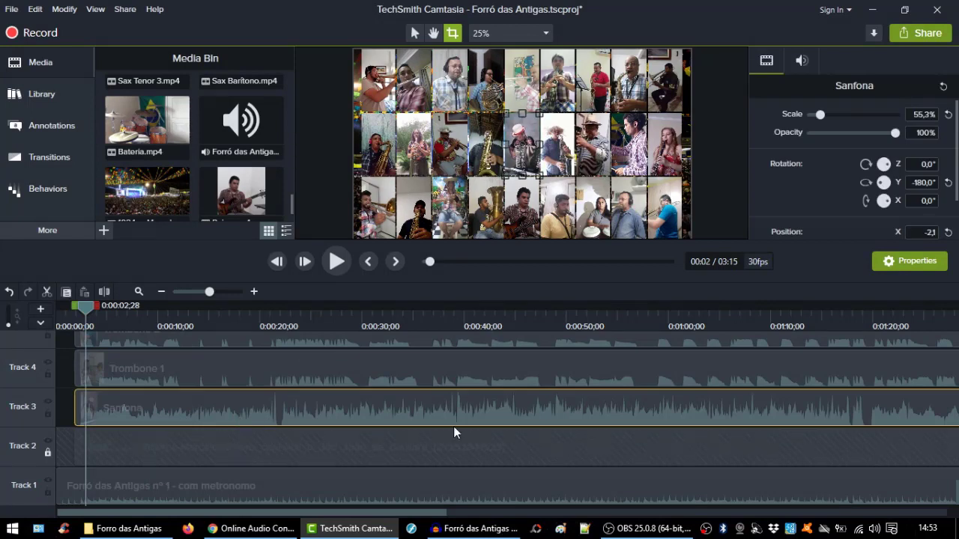
pyautogui.click(803, 63)
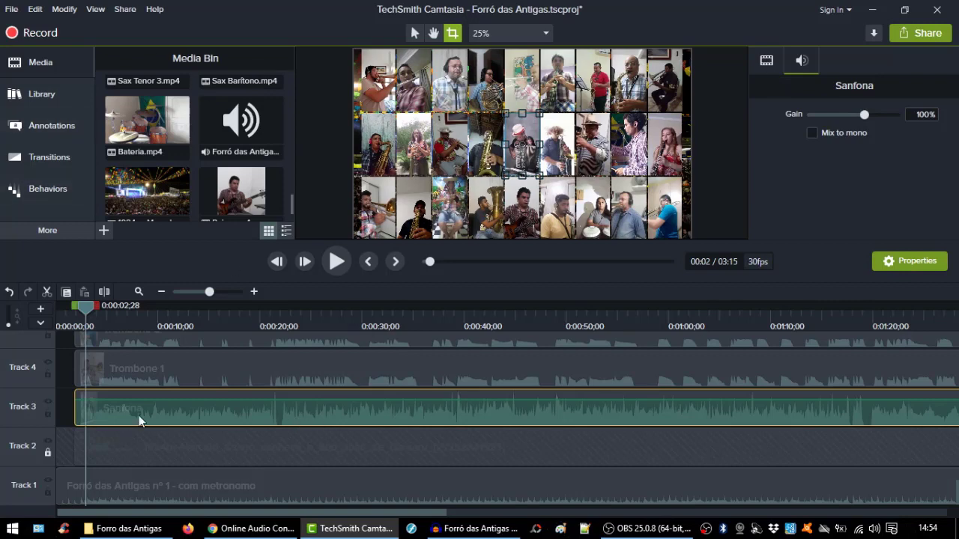
# Deselect the Sanfona clip, switch to Finale and create a new default document shown as one continuous staff.
pyautogui.click(71, 414)
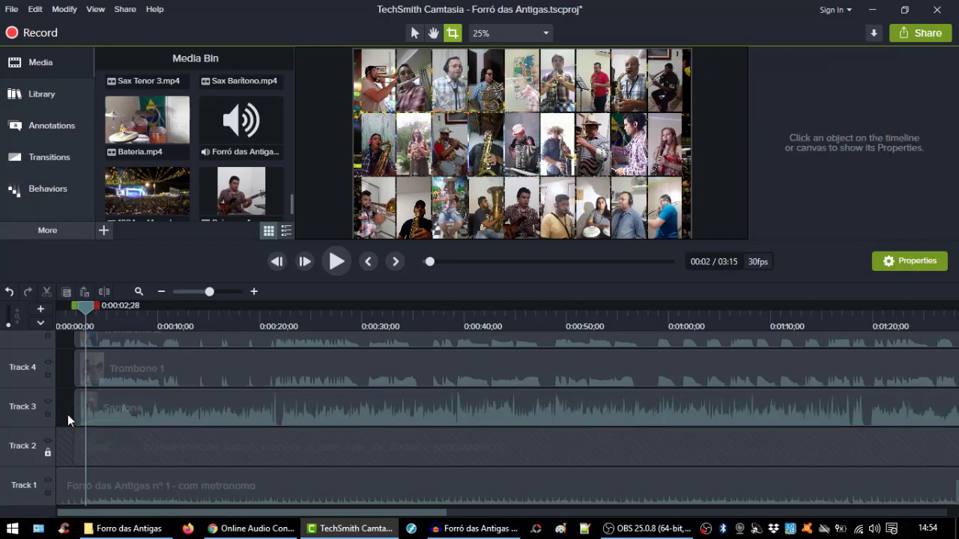
pyautogui.click(127, 528)
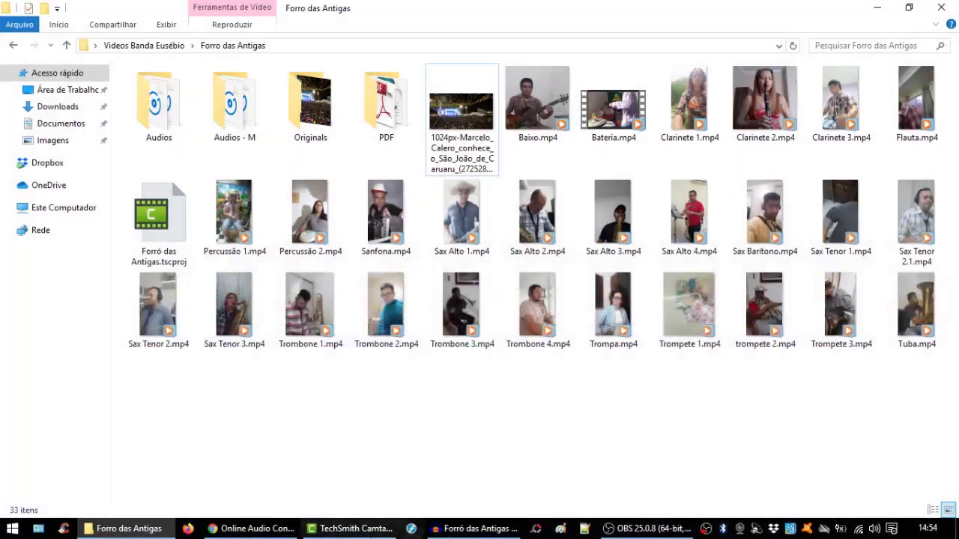
pyautogui.click(352, 529)
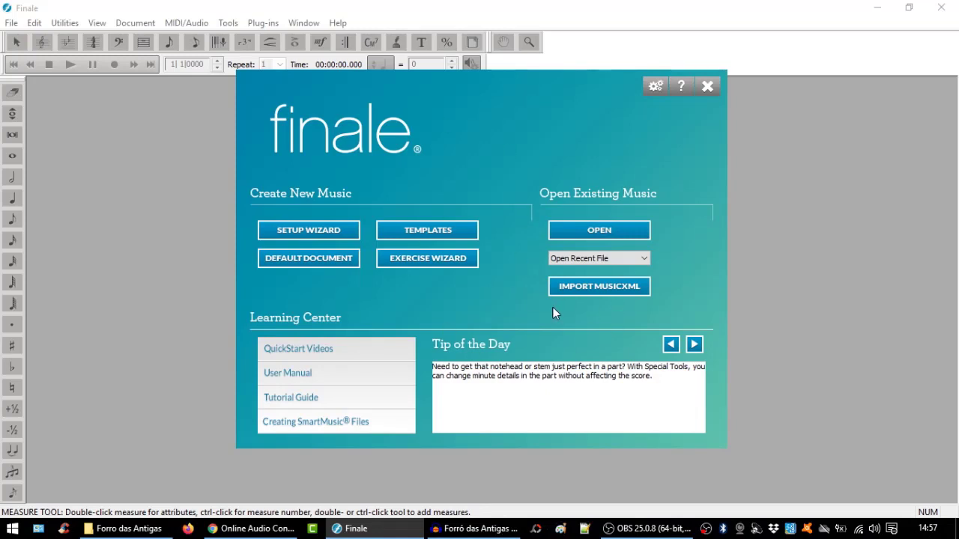
pyautogui.click(331, 261)
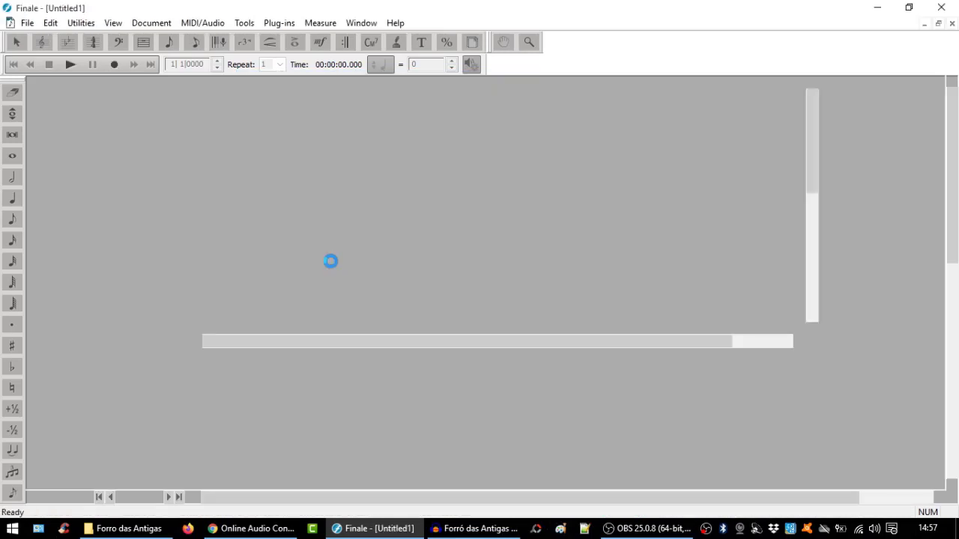
pyautogui.hotkey('ctrl', 'e')
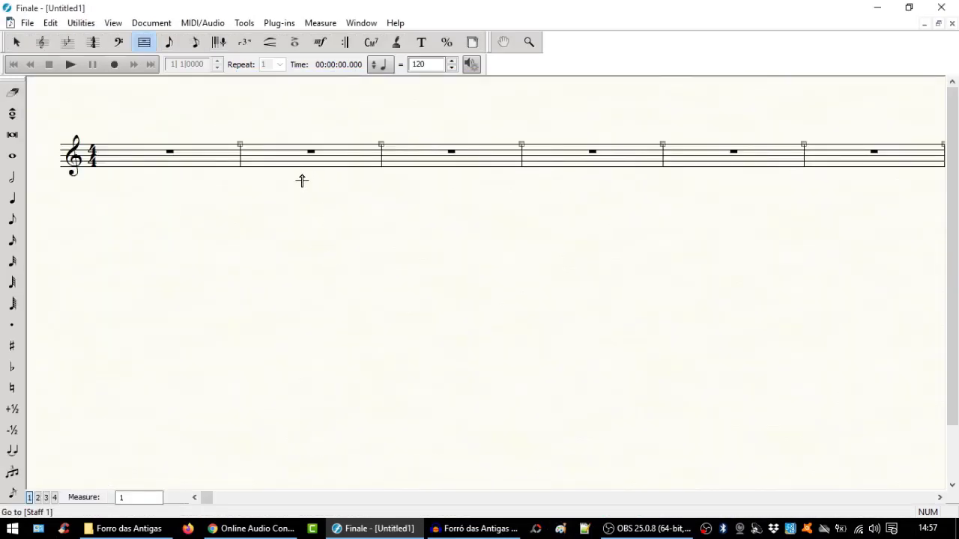
# Add a Drum Set instrument below the existing staff and switch the score to Studio View.
pyautogui.click(362, 23)
pyautogui.click(367, 37)
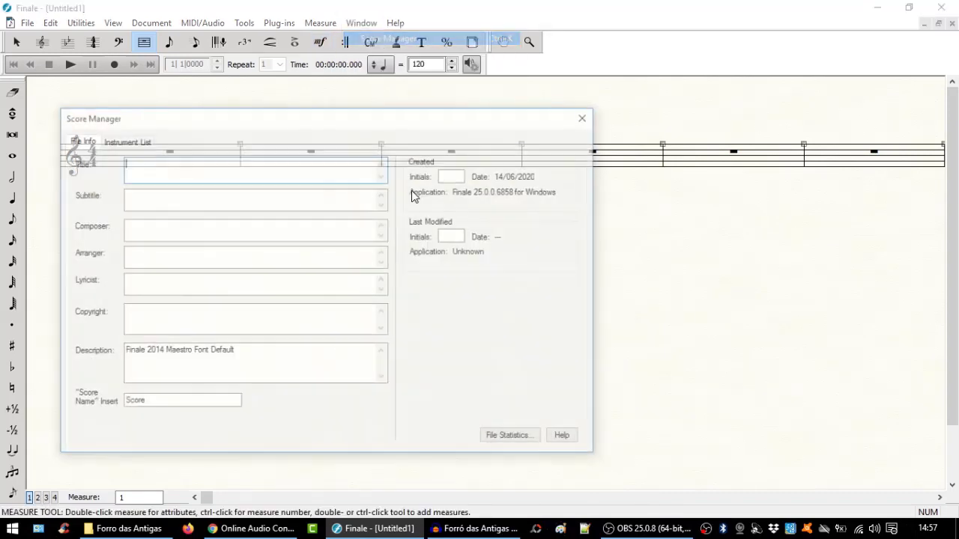
pyautogui.click(142, 142)
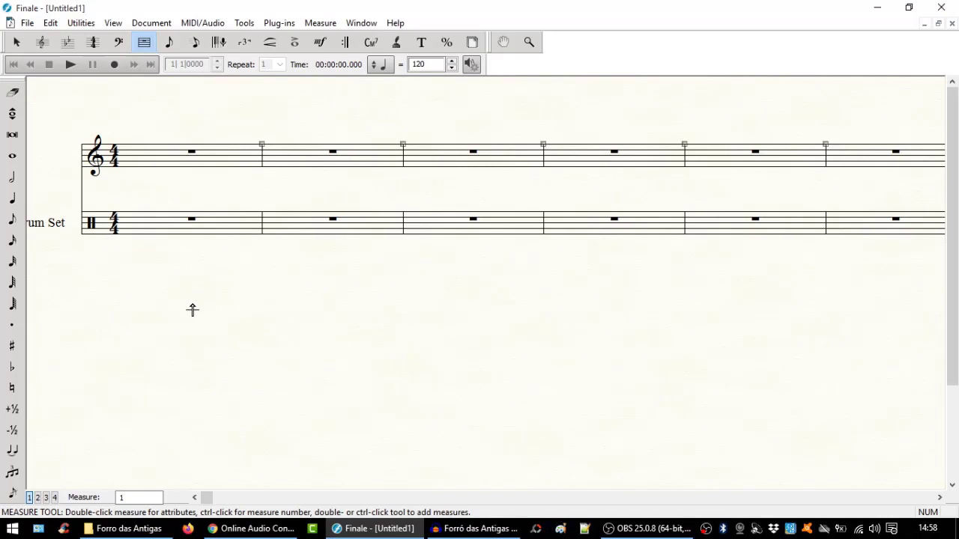
pyautogui.hotkey('ctrl', 'alt', 'shift', 'e')
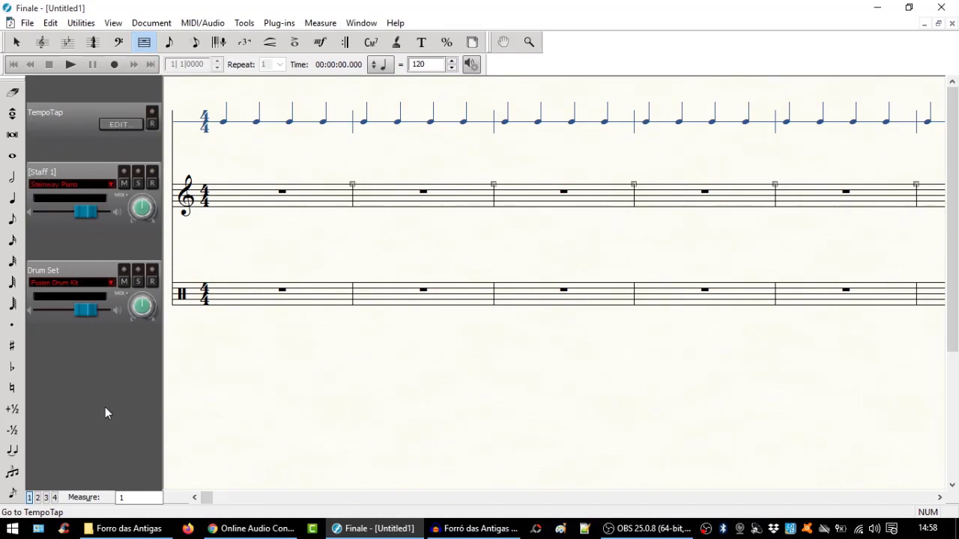
# Add an empty audio track to the score.
pyautogui.click(201, 24)
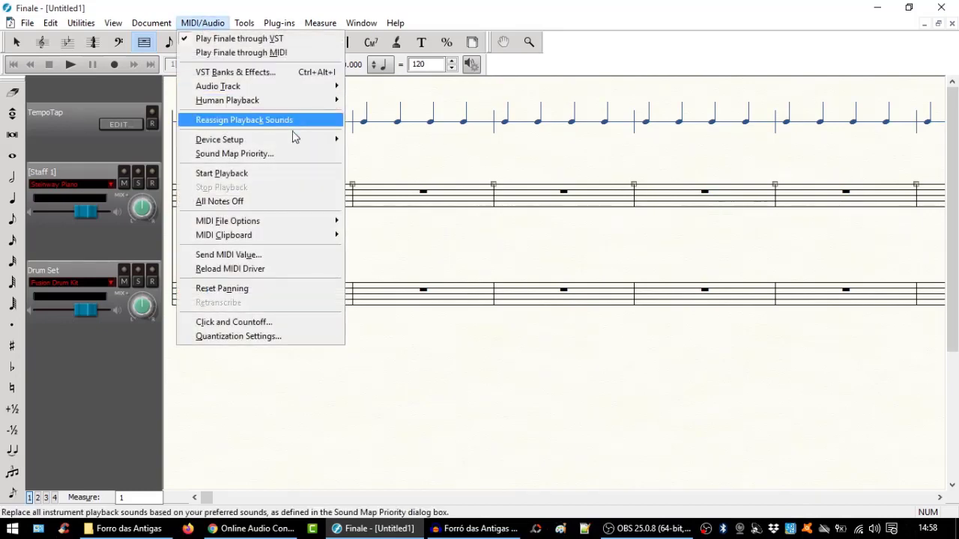
pyautogui.moveTo(255, 91)
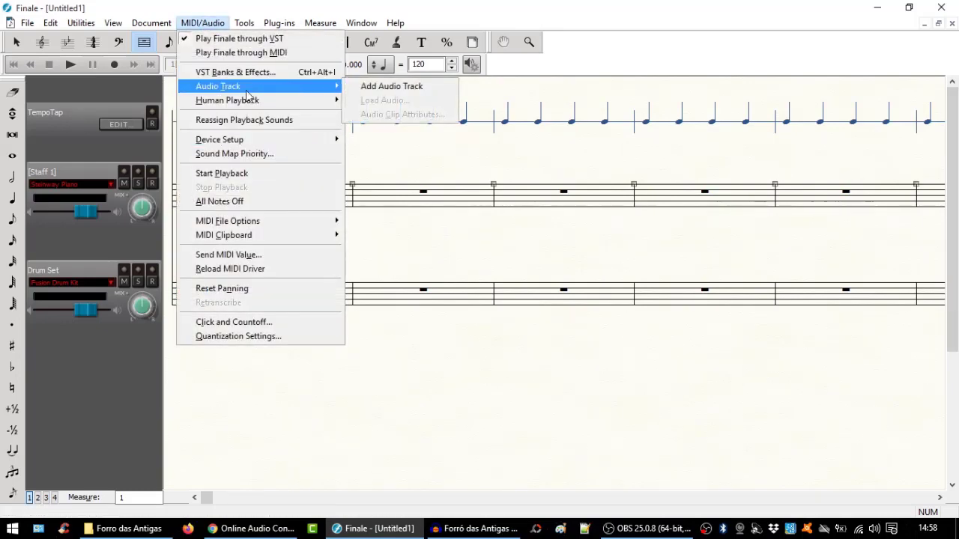
pyautogui.click(372, 90)
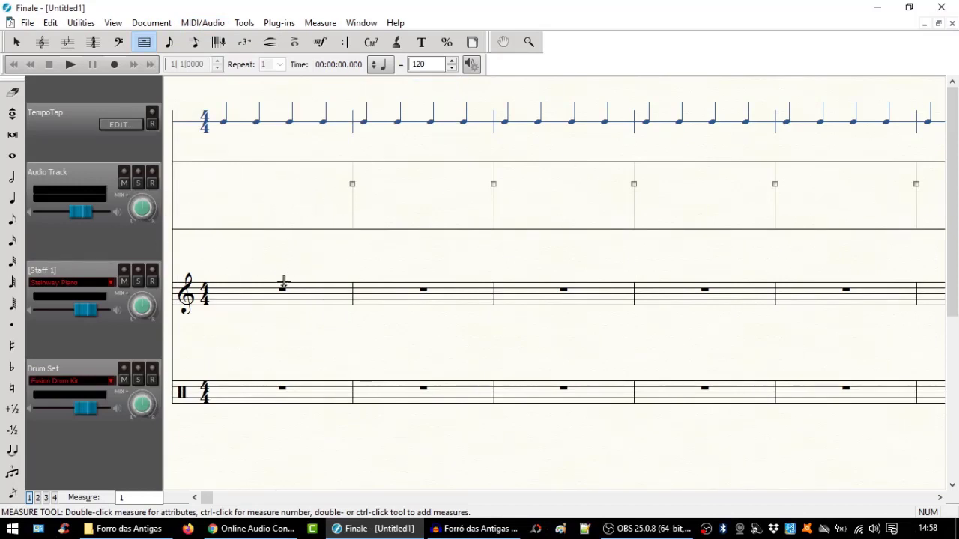
# Set the score's playback tempo to 100 quarter-note beats per minute.
pyautogui.hotkey('alt', 'Tab')
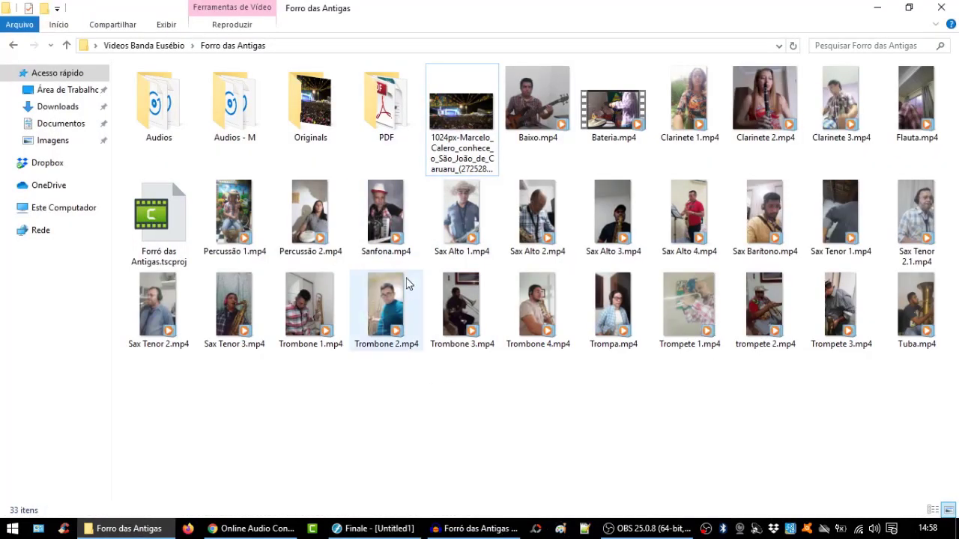
pyautogui.click(371, 532)
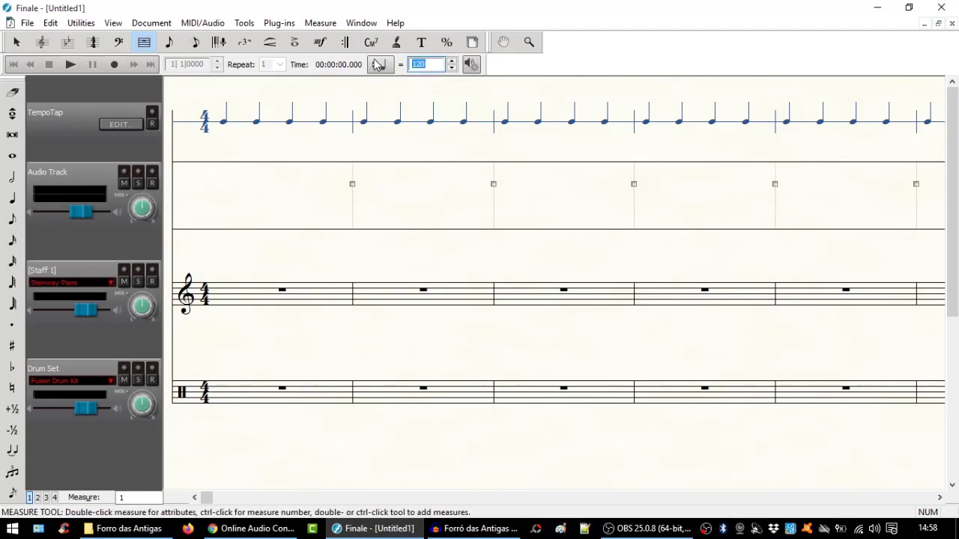
pyautogui.write('10')
pyautogui.click(261, 286)
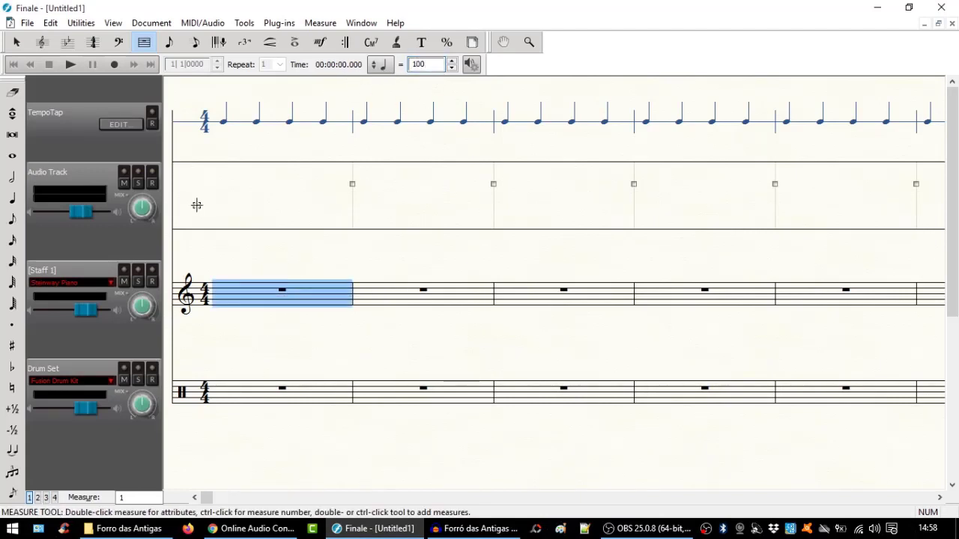
# Change the time signature of the whole score to 2/4.
pyautogui.click(93, 42)
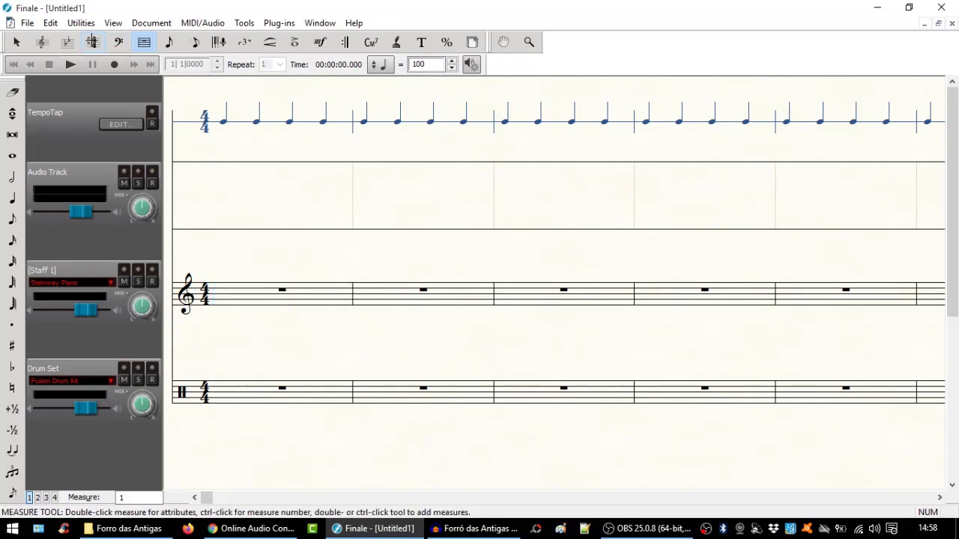
pyautogui.doubleClick(251, 304)
pyautogui.press('Return')
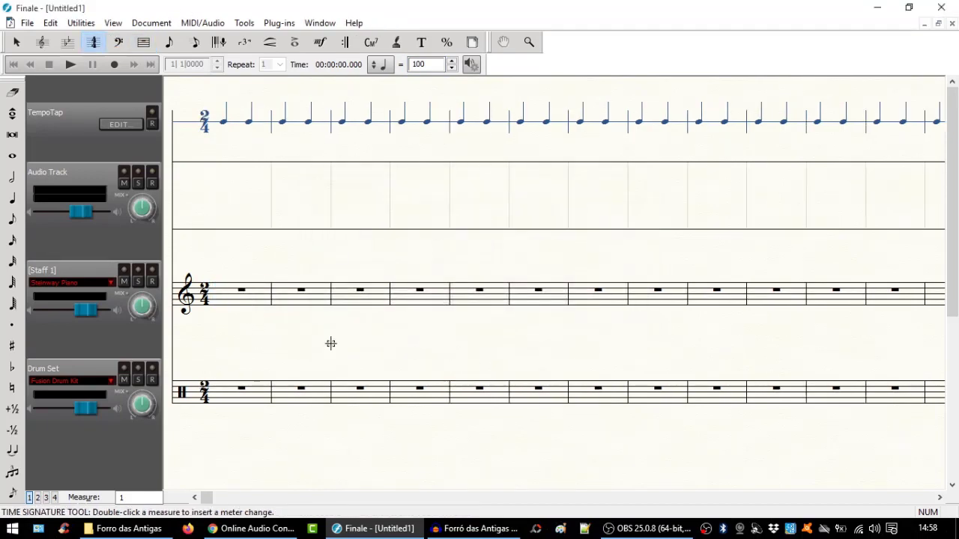
# Set the time signature of measures 2 through 3 to 1/4.
pyautogui.click(126, 529)
pyautogui.click(129, 532)
pyautogui.click(299, 298)
pyautogui.moveTo(346, 297); pyautogui.dragTo(344, 295)
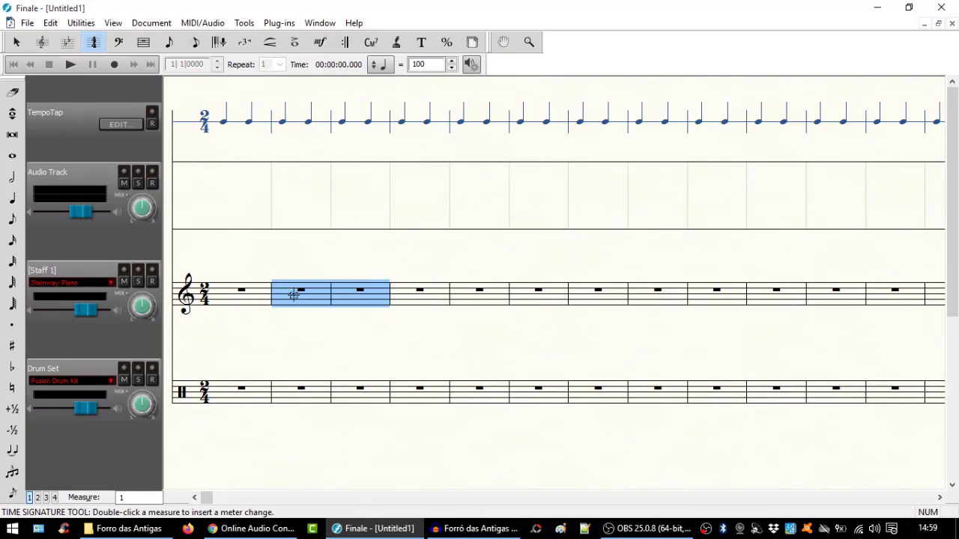
pyautogui.doubleClick(352, 292)
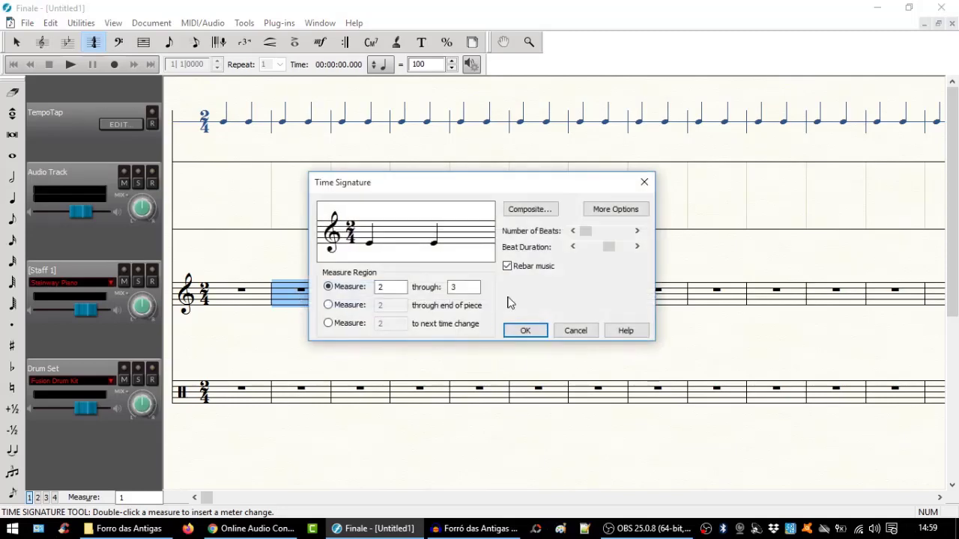
pyautogui.click(574, 231)
pyautogui.click(526, 330)
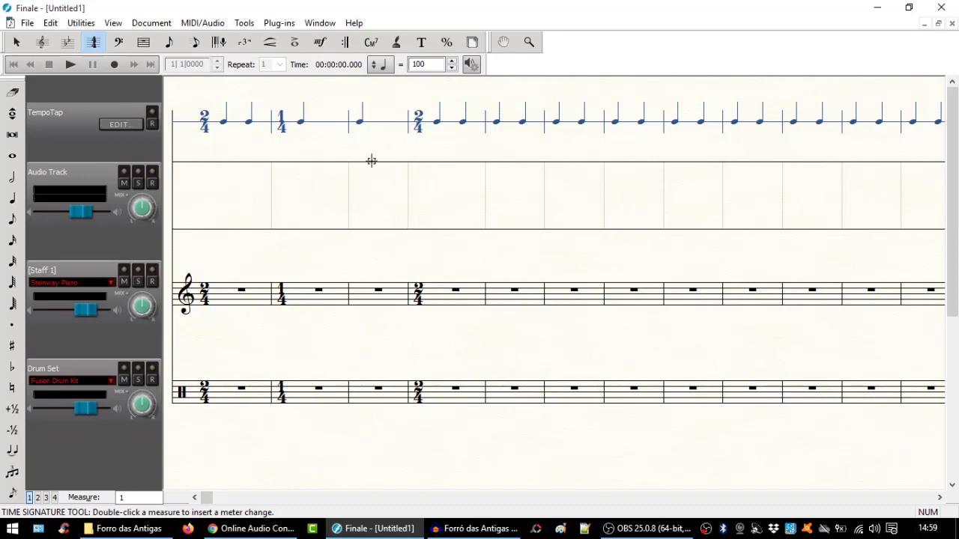
# Load the file Forró das Antigas n1 - com corte.mp3 from the Audios folder into the audio track.
pyautogui.click(201, 27)
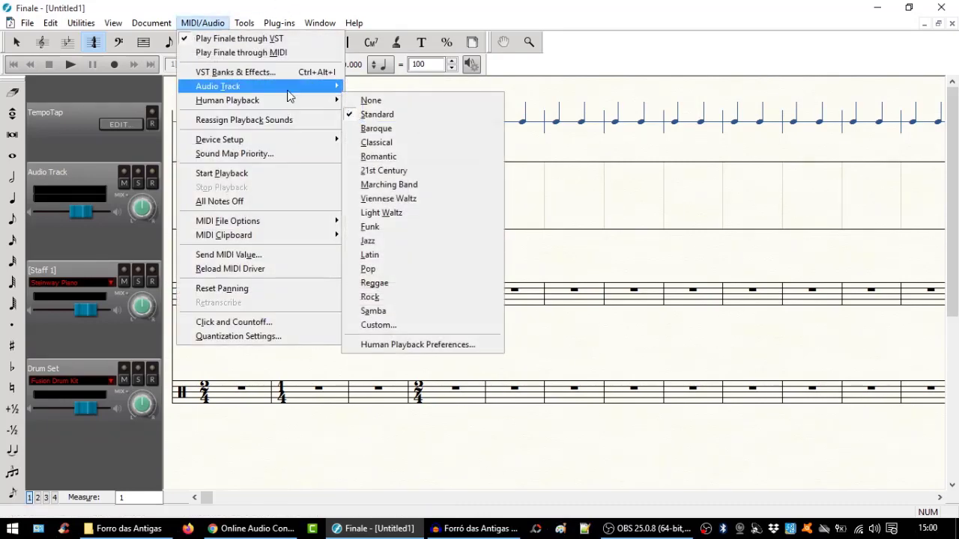
pyautogui.moveTo(290, 94)
pyautogui.click(386, 100)
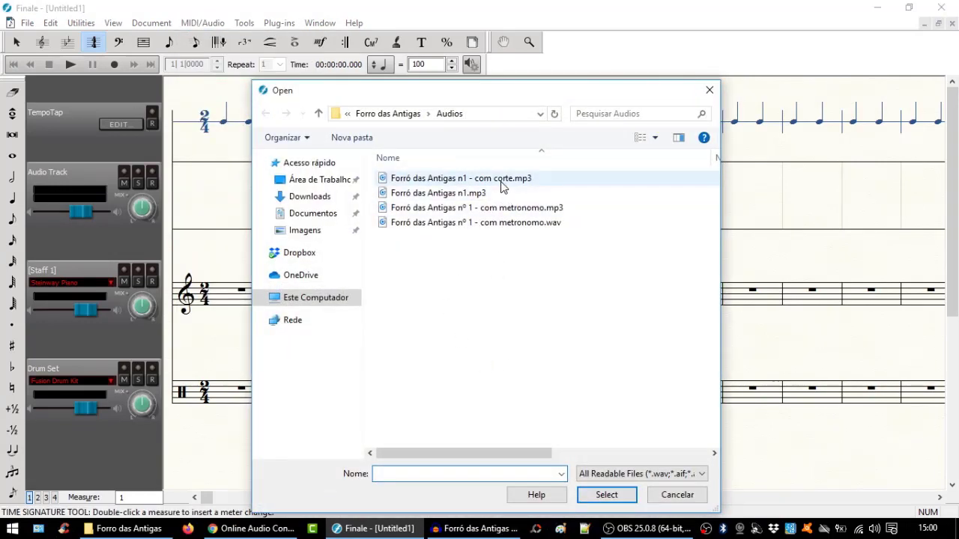
pyautogui.click(504, 180)
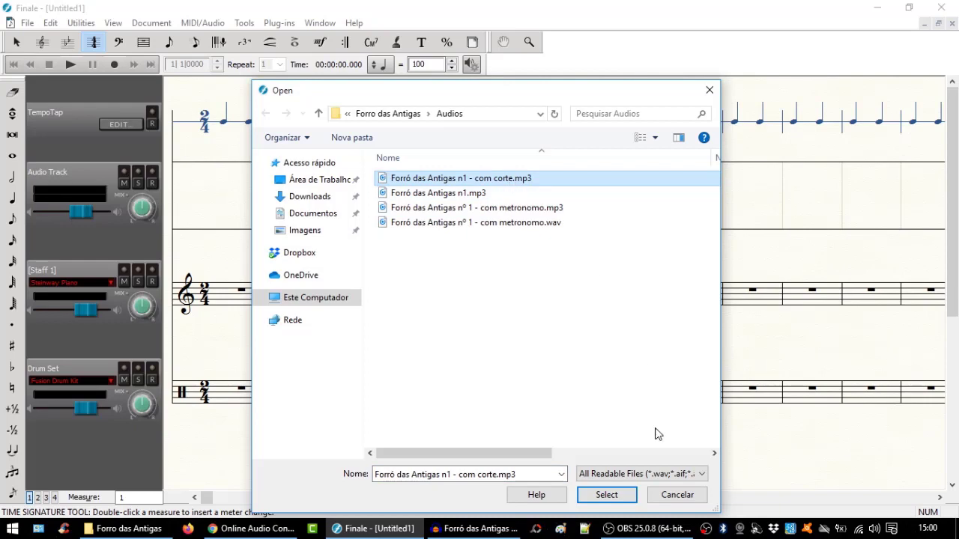
pyautogui.click(607, 495)
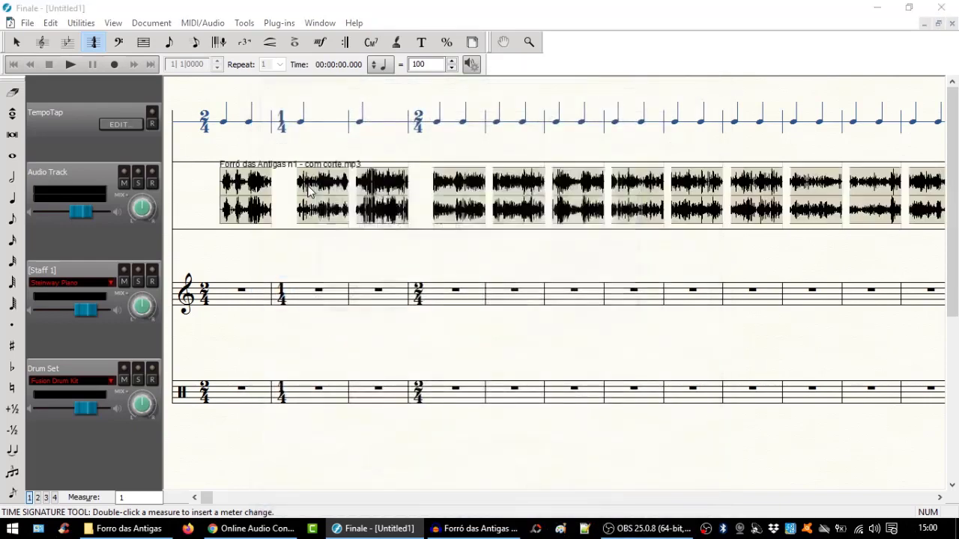
# Set the audio clip's start in the score to measure 3.
pyautogui.moveTo(464, 168); pyautogui.dragTo(506, 163)
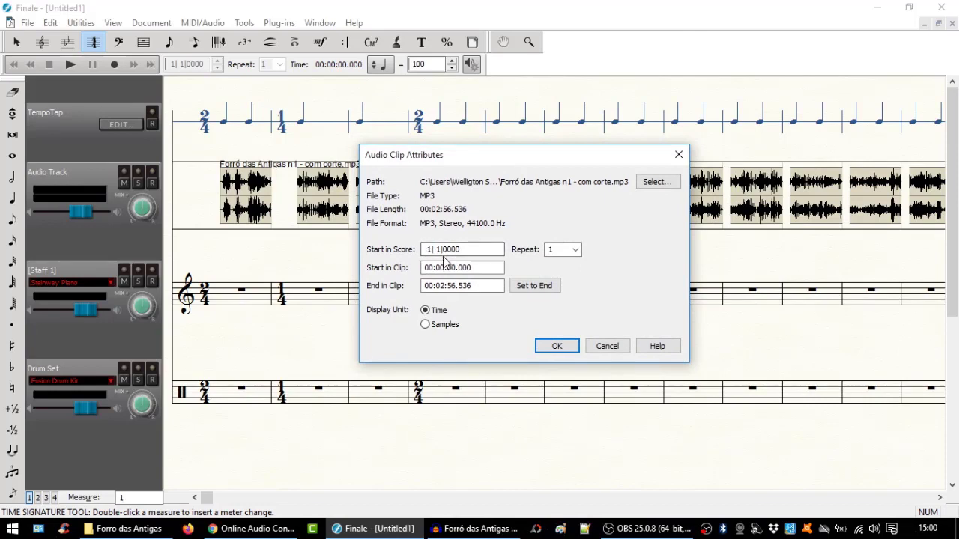
pyautogui.click(441, 250)
pyautogui.write('3')
pyautogui.click(558, 347)
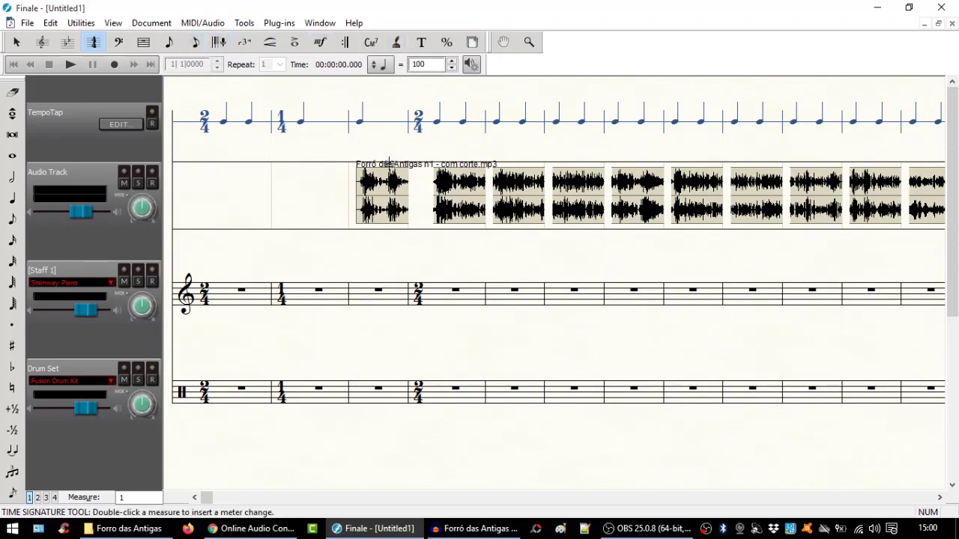
# Enter Low Woodblock quarter notes on the beats of the Drum Set staff's first two measures with Speedy Entry.
pyautogui.click(196, 42)
pyautogui.click(253, 401)
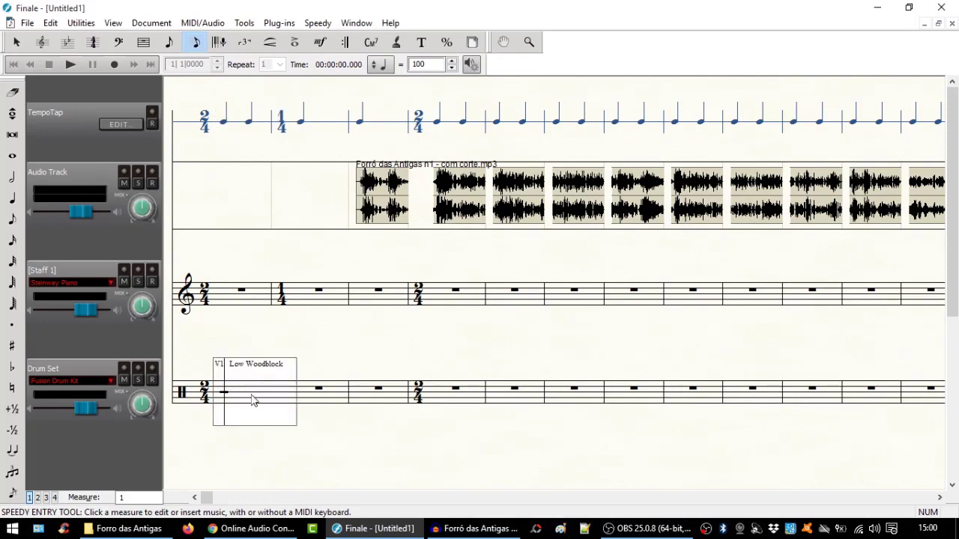
pyautogui.press('5')
pyautogui.press('5')
pyautogui.press('5')
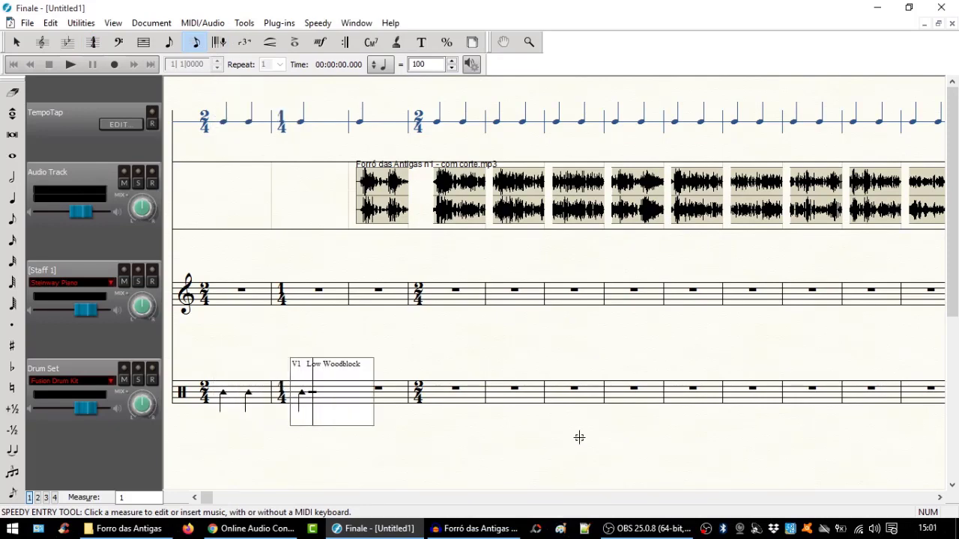
pyautogui.press('5')
pyautogui.press('Return')
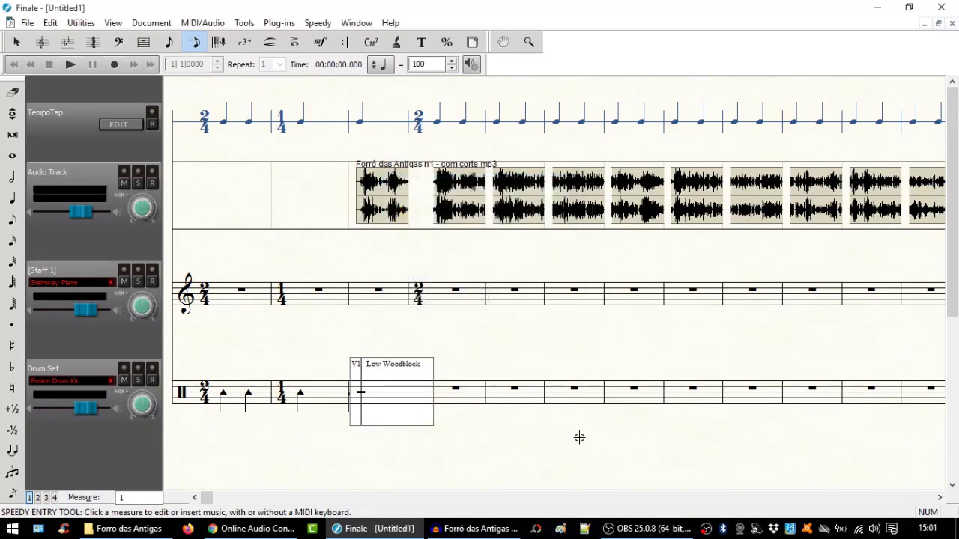
# Delete the surplus Drum Set note from measure 2 and enter a single Low Woodblock quarter note in measure 3.
pyautogui.click(314, 389)
pyautogui.click(355, 423)
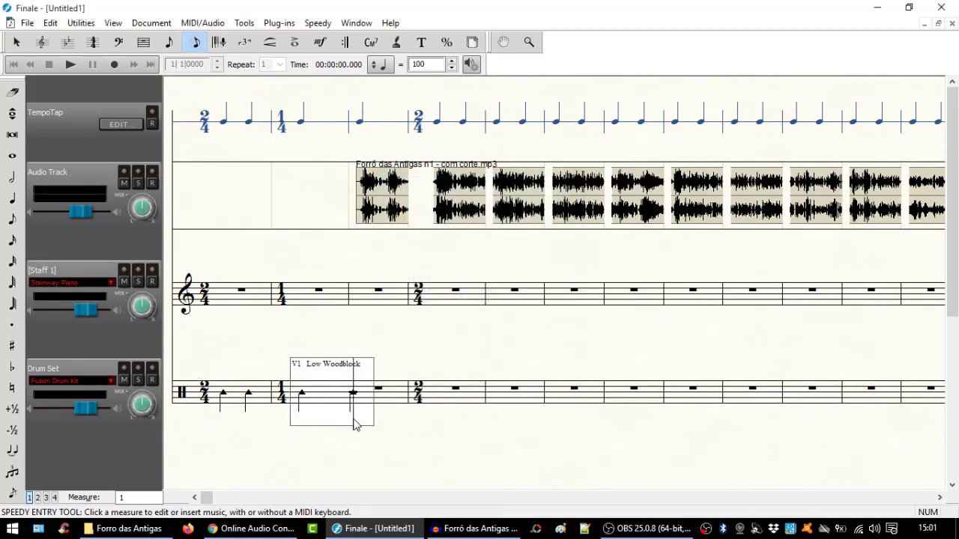
pyautogui.press('Delete')
pyautogui.press('Right')
pyautogui.press('5')
pyautogui.press('5')
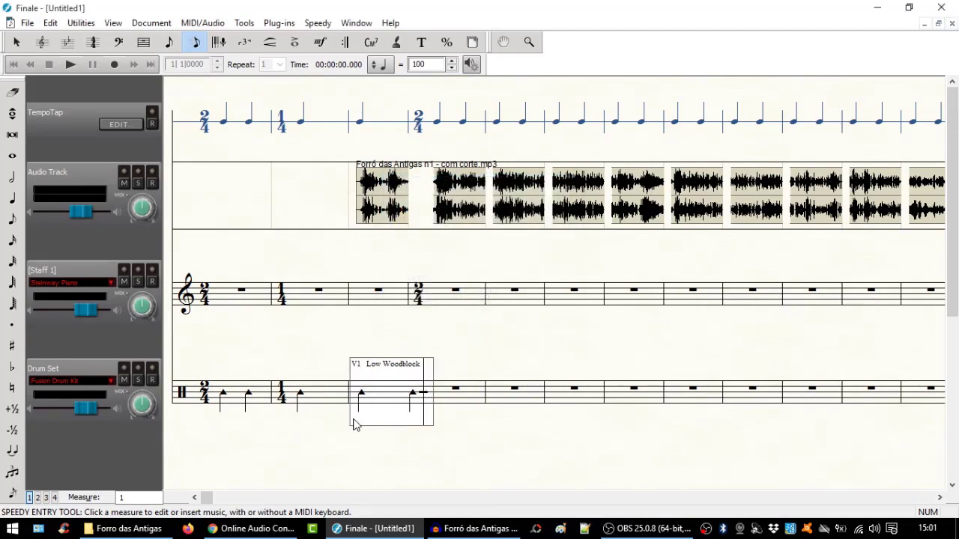
pyautogui.press('Return')
# Fill measures 4 through 7 of the Drum Set staff with two Low Woodblock quarter notes each and leave note entry.
pyautogui.press('5')
pyautogui.press('5')
pyautogui.press('5')
pyautogui.press('5')
pyautogui.press('5')
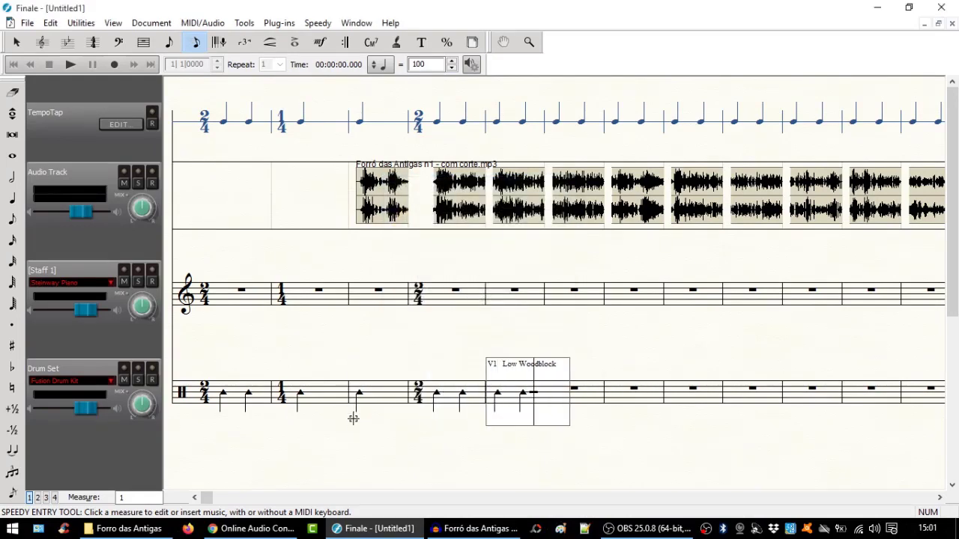
pyautogui.press('5')
pyautogui.press('5')
pyautogui.press('5')
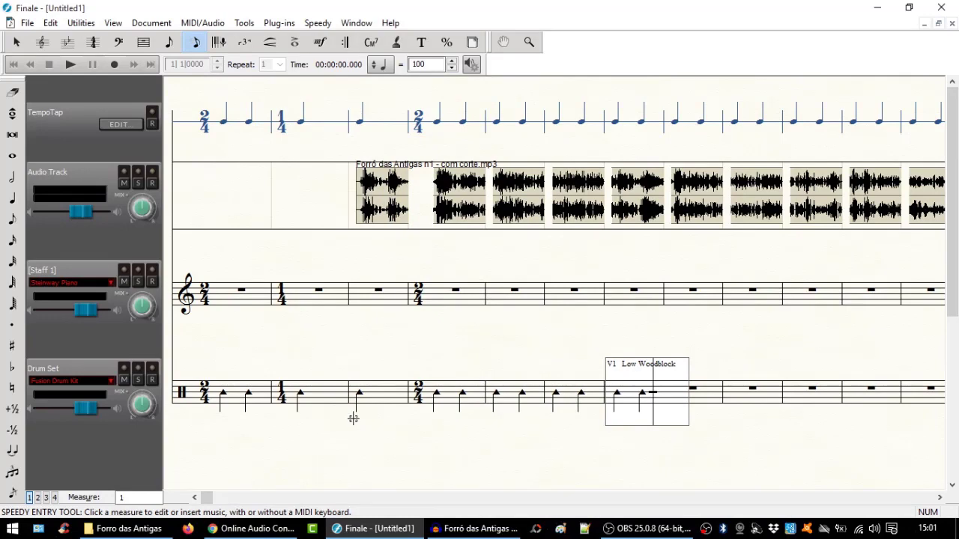
pyautogui.click(364, 443)
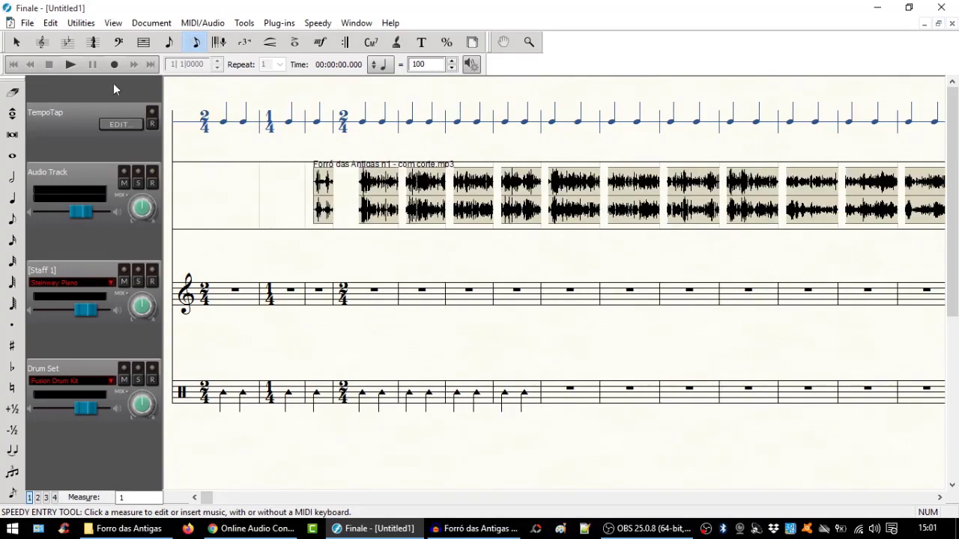
# Play the score's opening to check the woodblock metronome against the audio track, and stop playback.
pyautogui.click(69, 66)
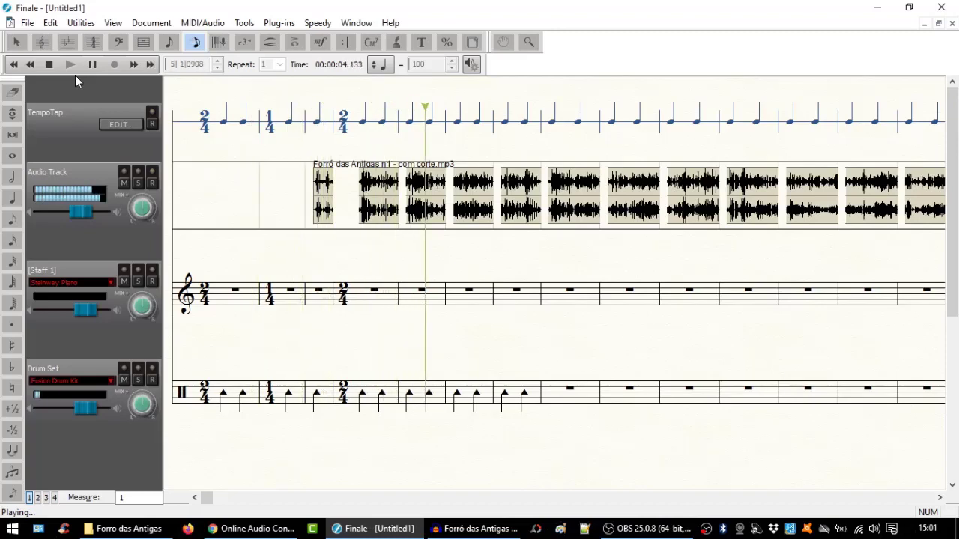
pyautogui.click(49, 65)
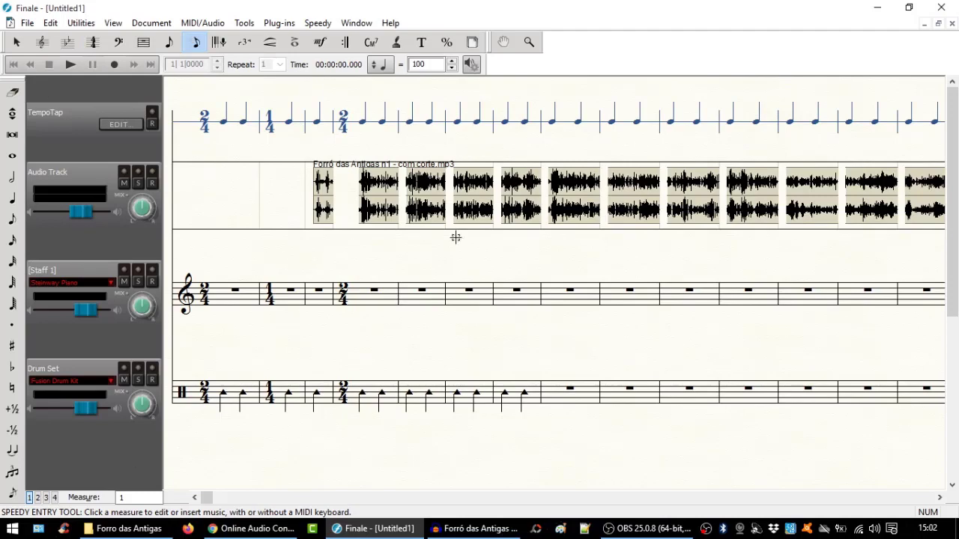
# Start exporting the score as a WAV audio file into the Audios folder and cancel before saving.
pyautogui.click(28, 25)
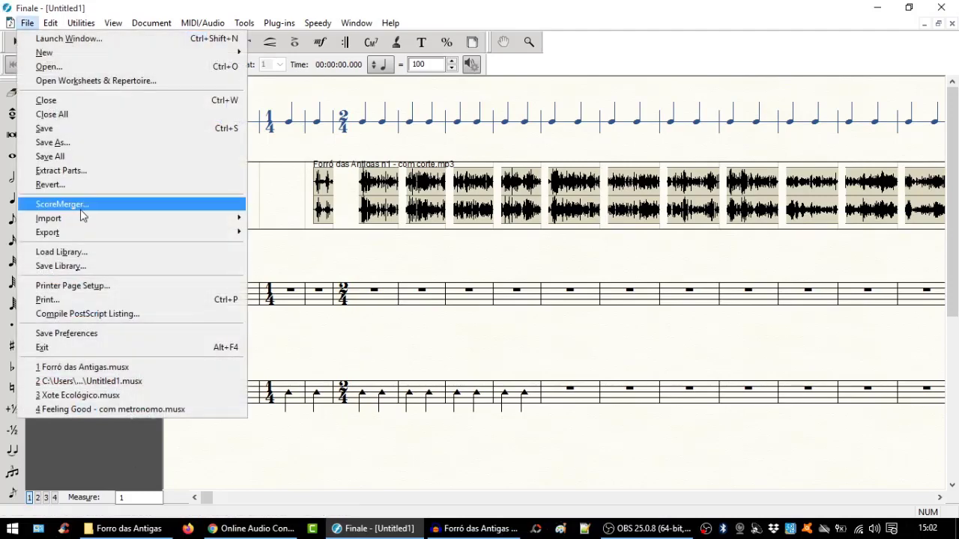
pyautogui.moveTo(99, 234)
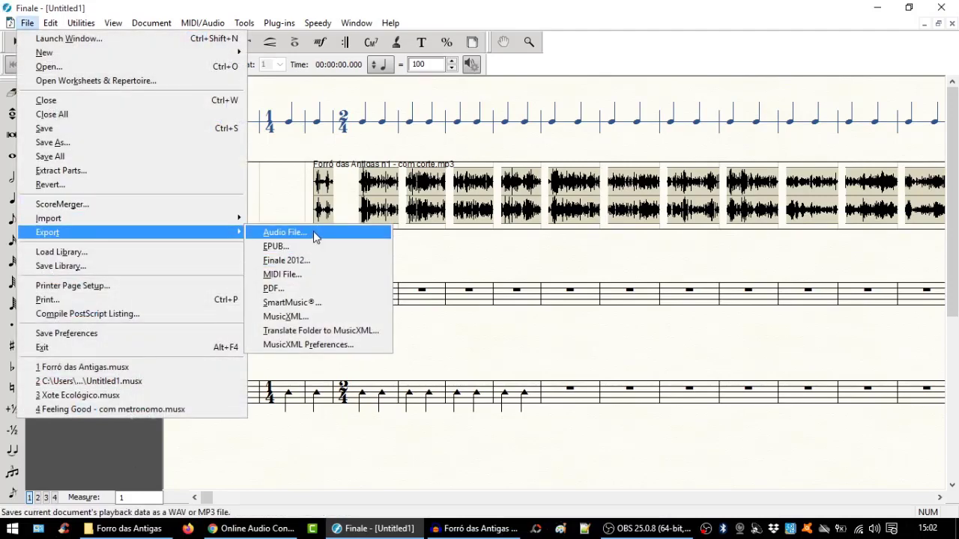
pyautogui.click(314, 234)
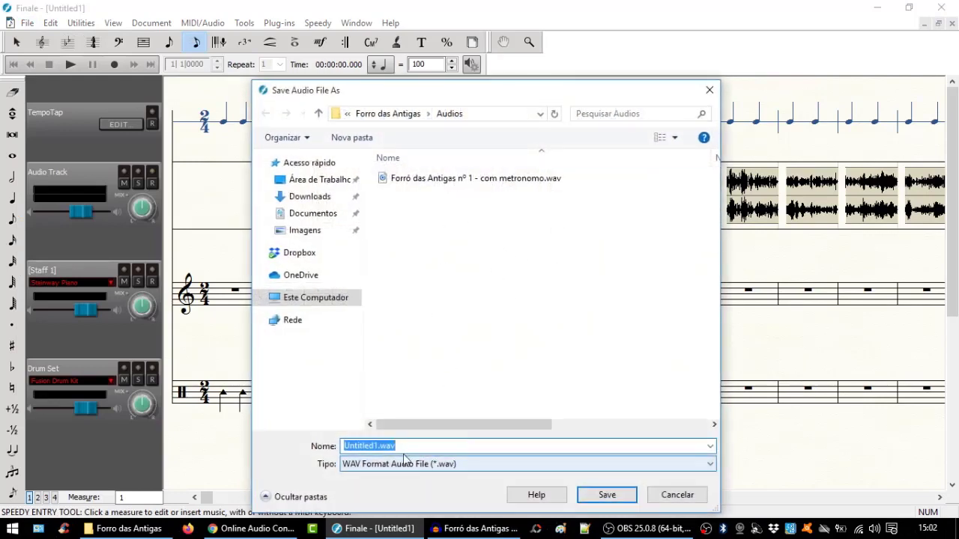
pyautogui.doubleClick(386, 445)
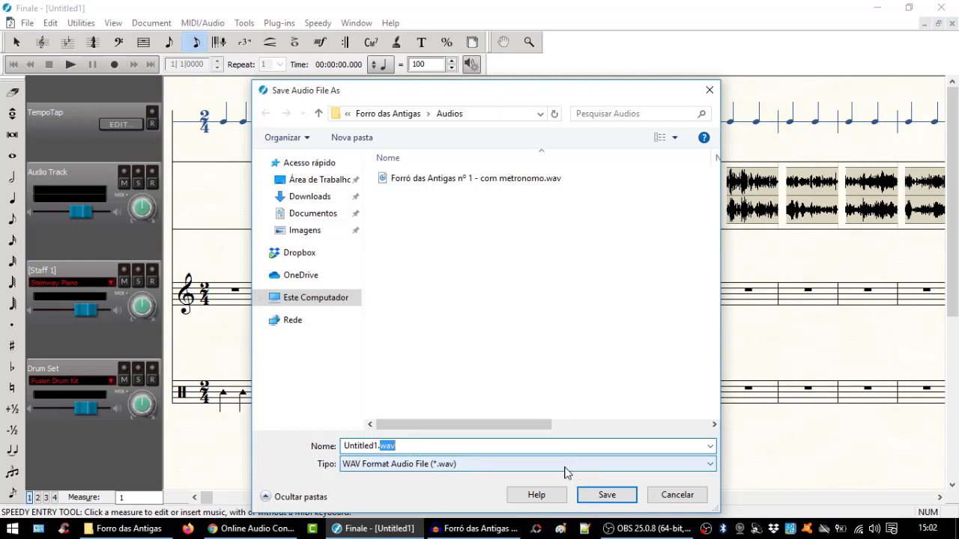
pyautogui.click(676, 496)
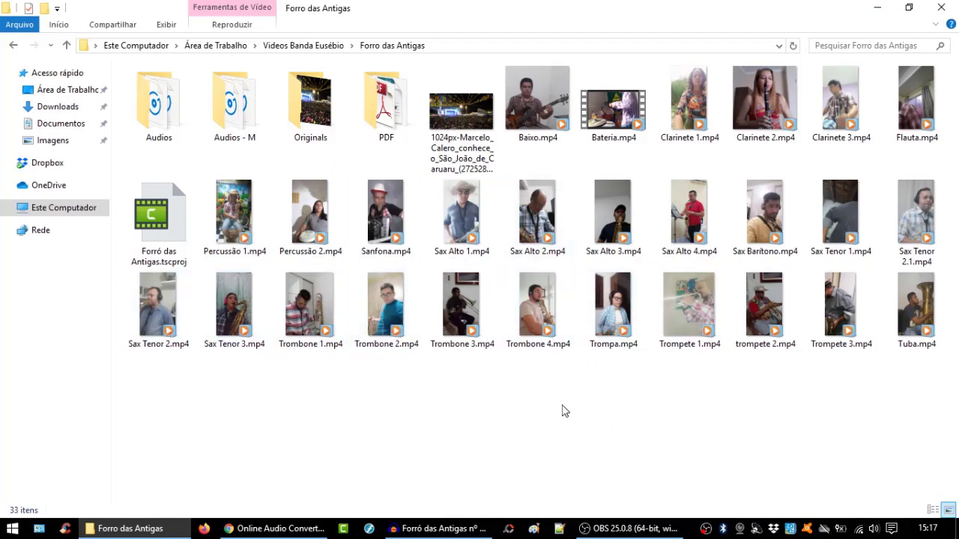
# Switch to the Forró das Antigas nº 1 - com metronomo project in Audacity and look through its trumpet tracks.
pyautogui.click(391, 219)
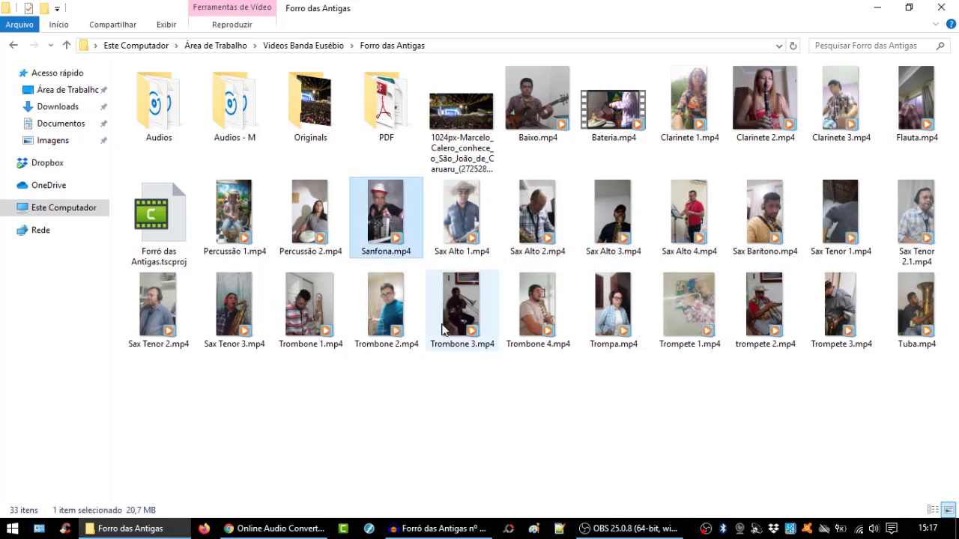
pyautogui.click(395, 327)
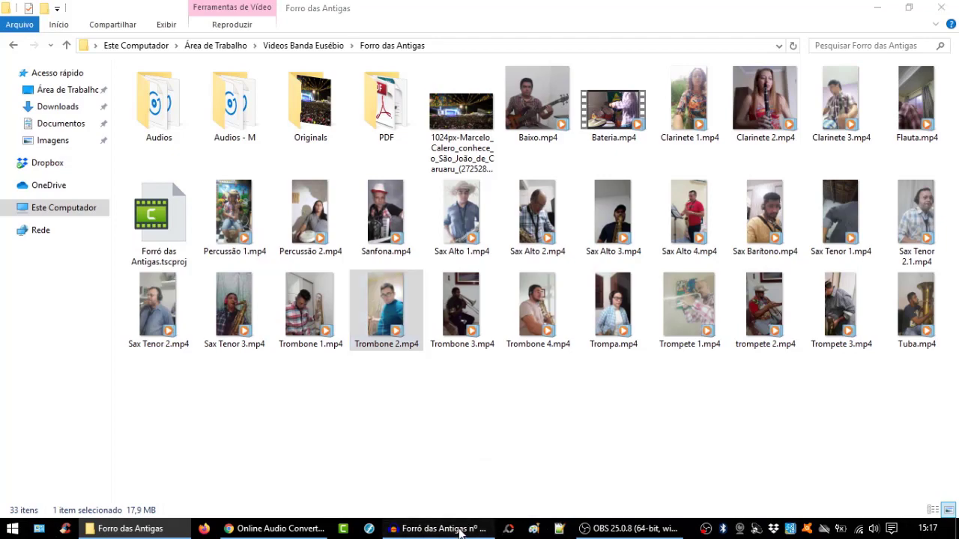
pyautogui.click(457, 534)
pyautogui.scroll(2, 118, 256)
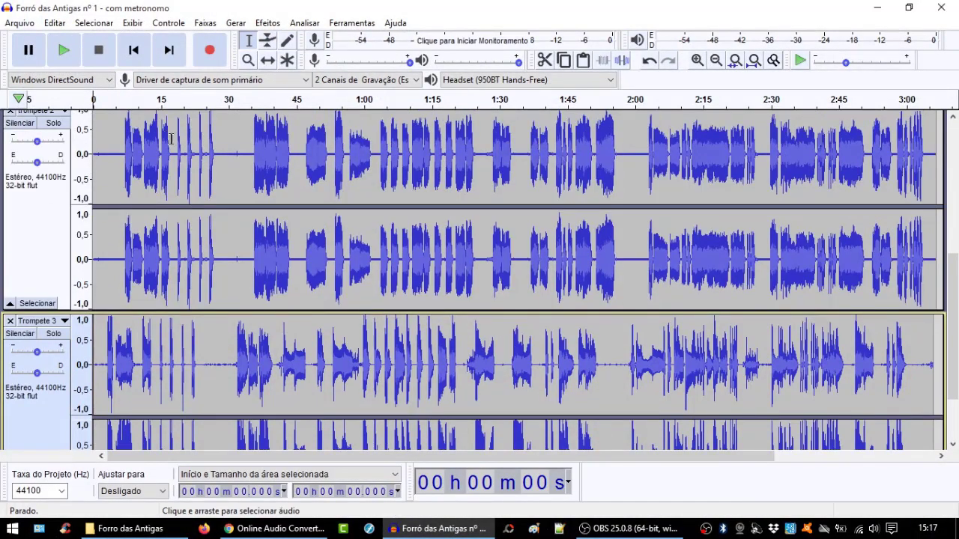
pyautogui.scroll(3, 171, 138)
pyautogui.scroll(-3, 212, 155)
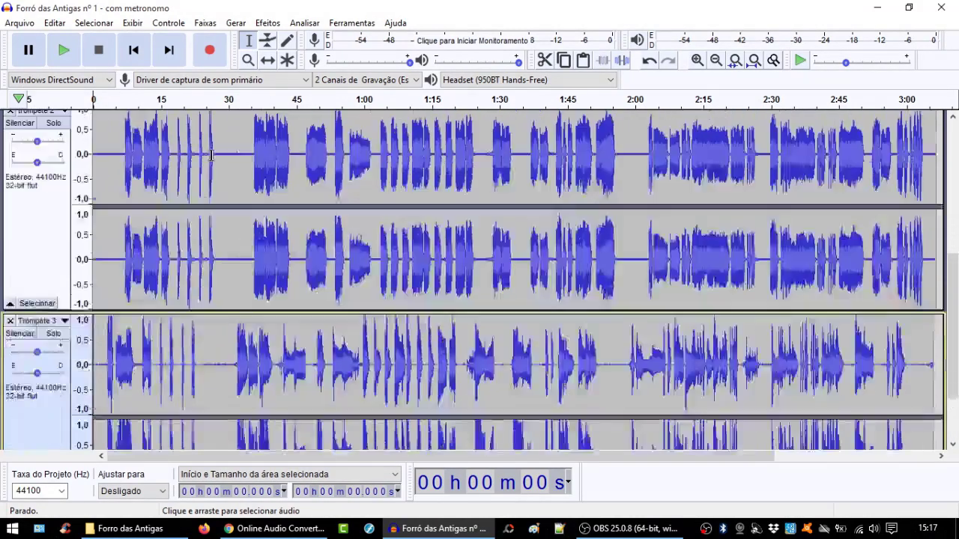
pyautogui.scroll(-2, 212, 155)
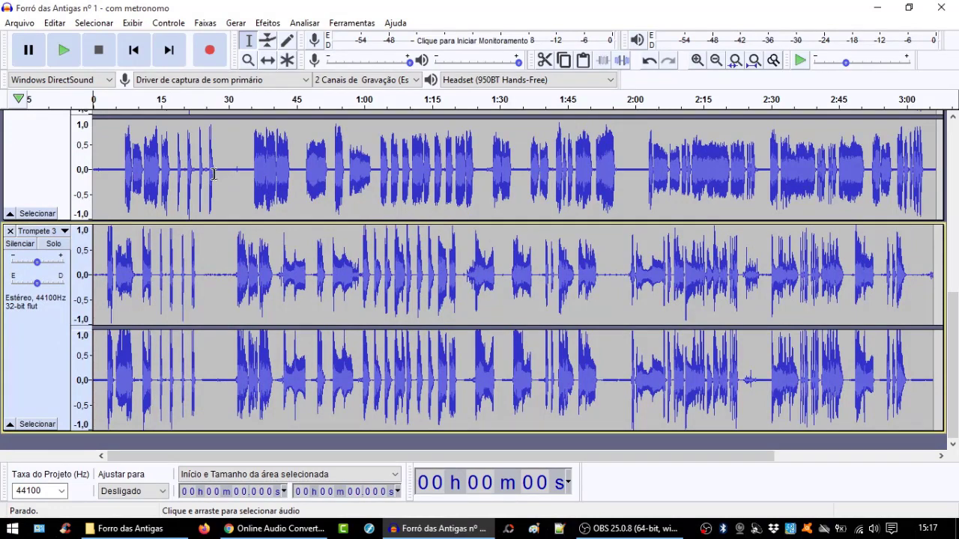
pyautogui.scroll(9, 213, 174)
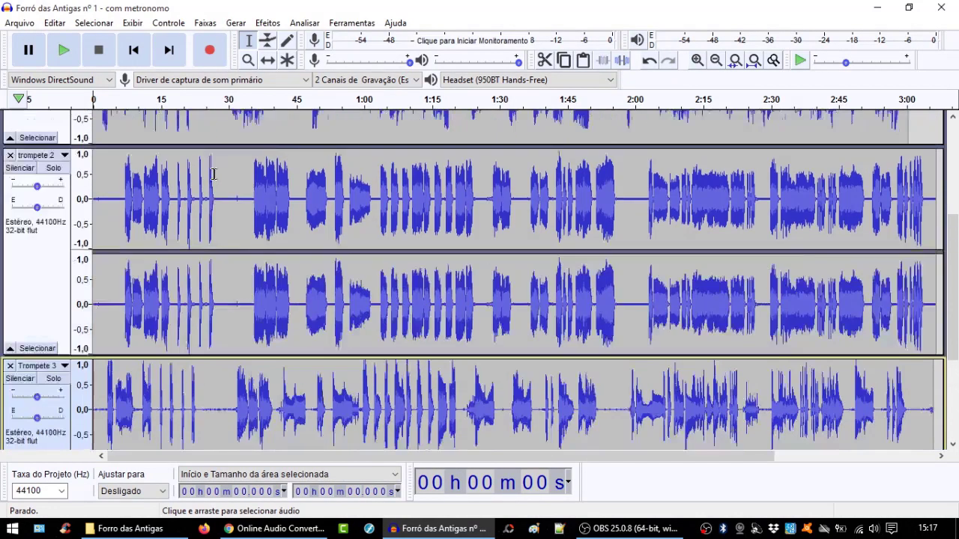
pyautogui.scroll(-6, 219, 177)
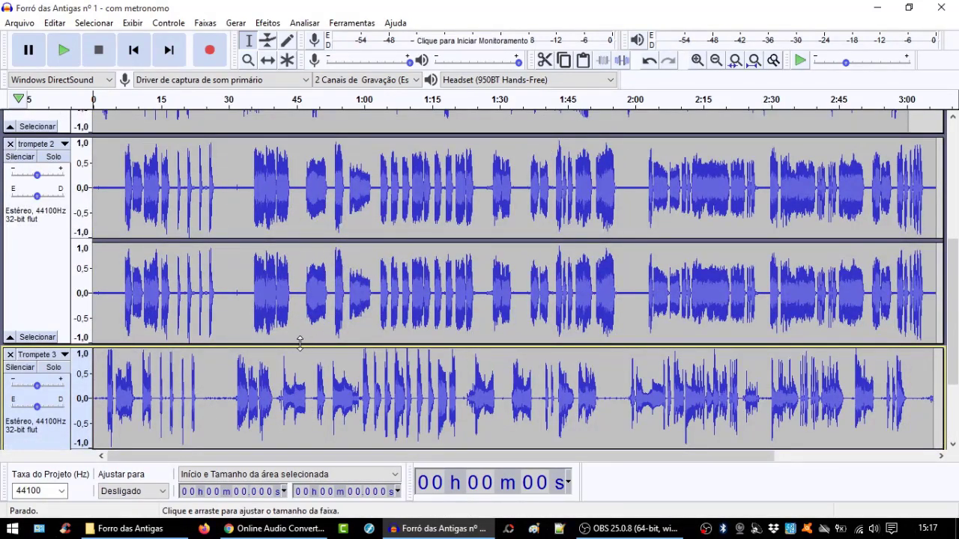
# Reduce the display height of the trompete 2, Trompete 3 and Trompete 1 tracks to fit them together.
pyautogui.moveTo(281, 345); pyautogui.dragTo(298, 225)
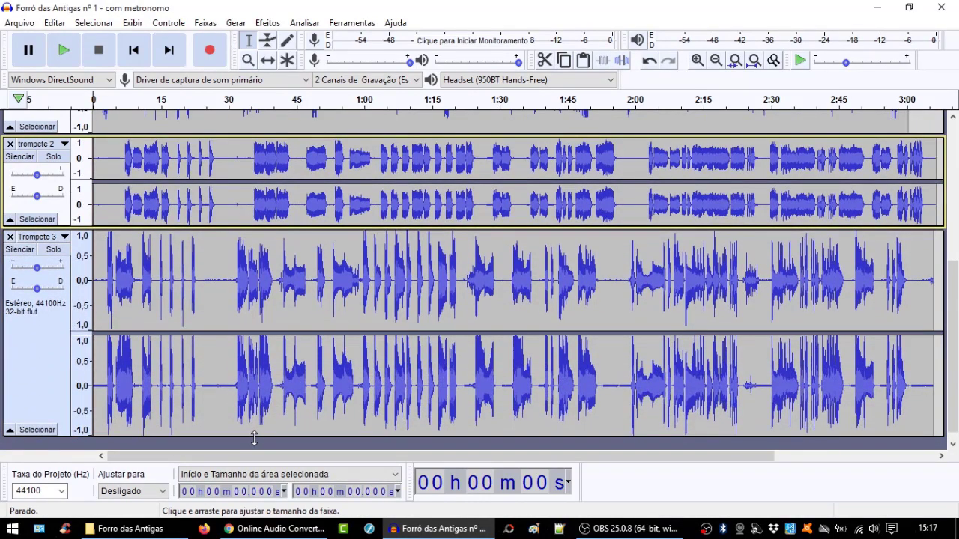
pyautogui.moveTo(253, 436); pyautogui.dragTo(266, 320)
pyautogui.scroll(5, 266, 321)
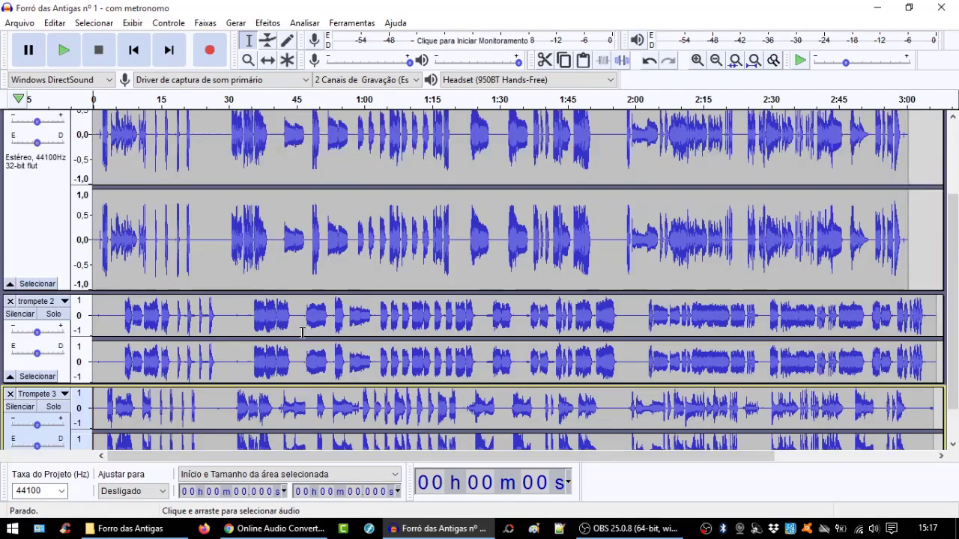
pyautogui.moveTo(240, 383); pyautogui.dragTo(243, 255)
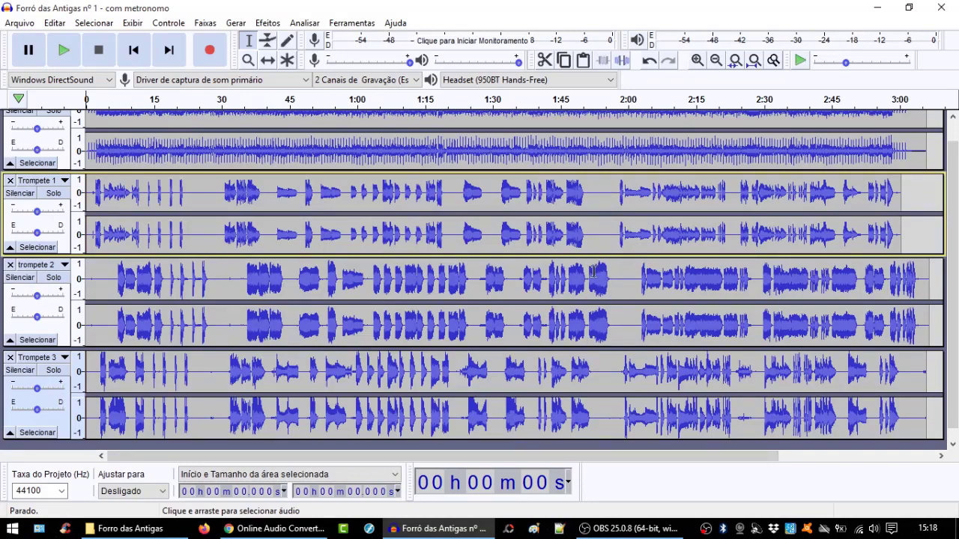
pyautogui.scroll(1, 96, 131)
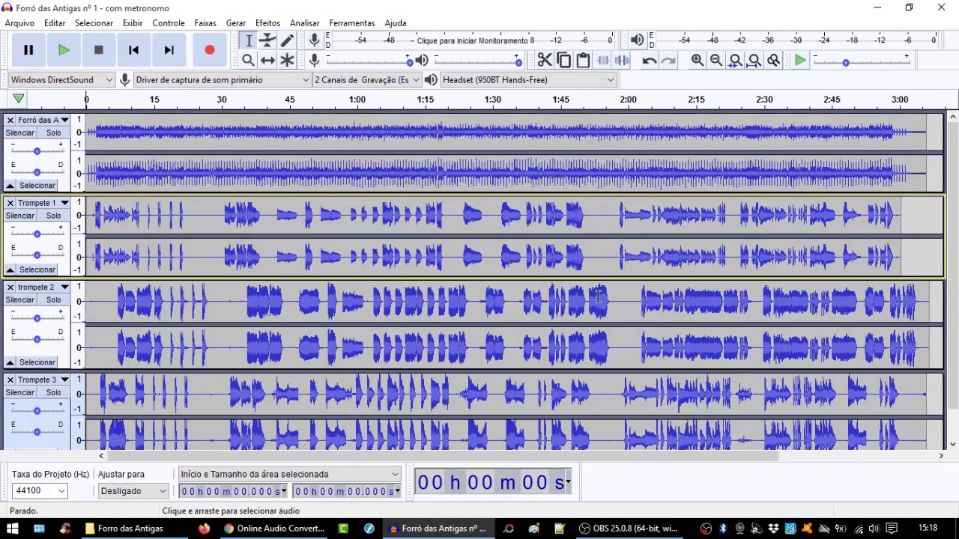
pyautogui.scroll(-1, 875, 395)
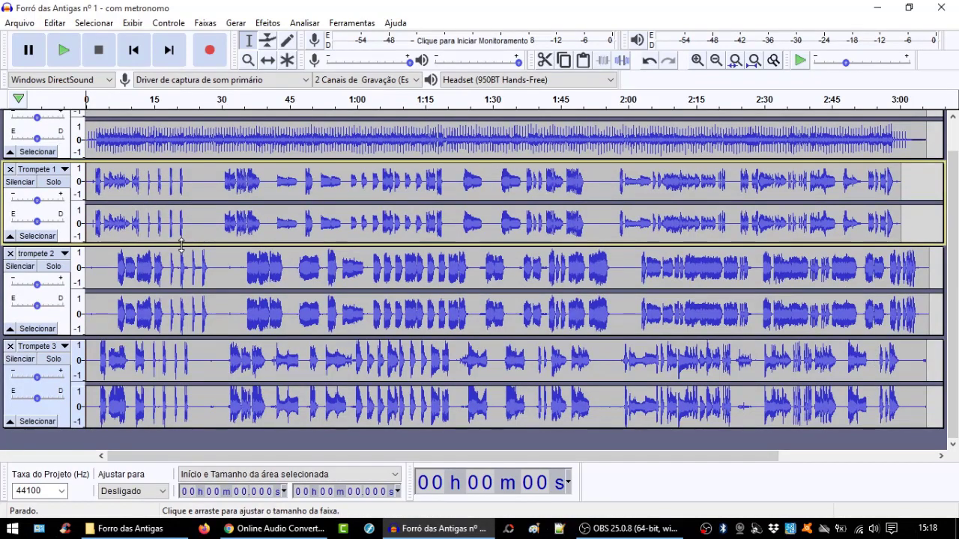
# Examine the trumpet entries around 2.2 s at closer zoom with the Trompete 1 track enlarged, and restore its compact height.
pyautogui.moveTo(181, 244); pyautogui.dragTo(180, 410)
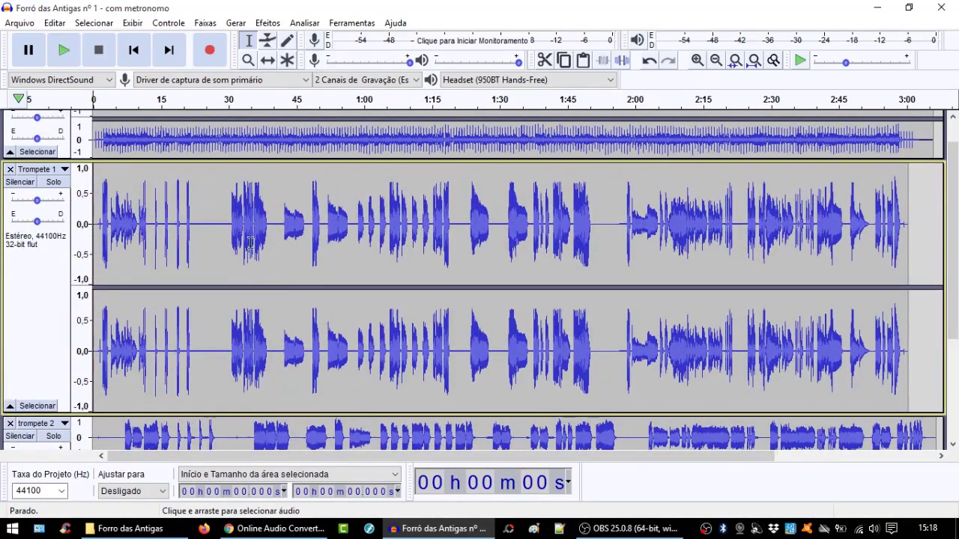
pyautogui.click(102, 214)
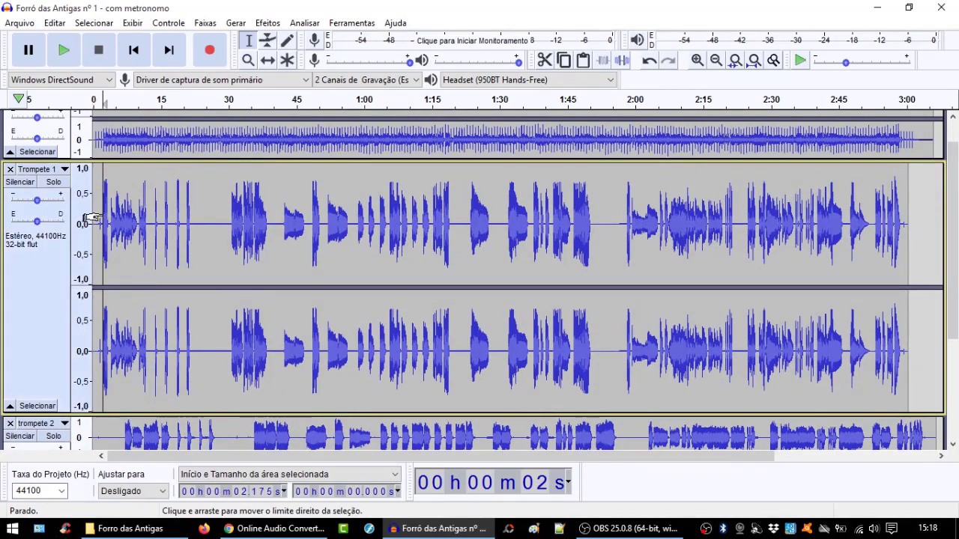
pyautogui.click(697, 60)
pyautogui.click(697, 60)
pyautogui.click(697, 59)
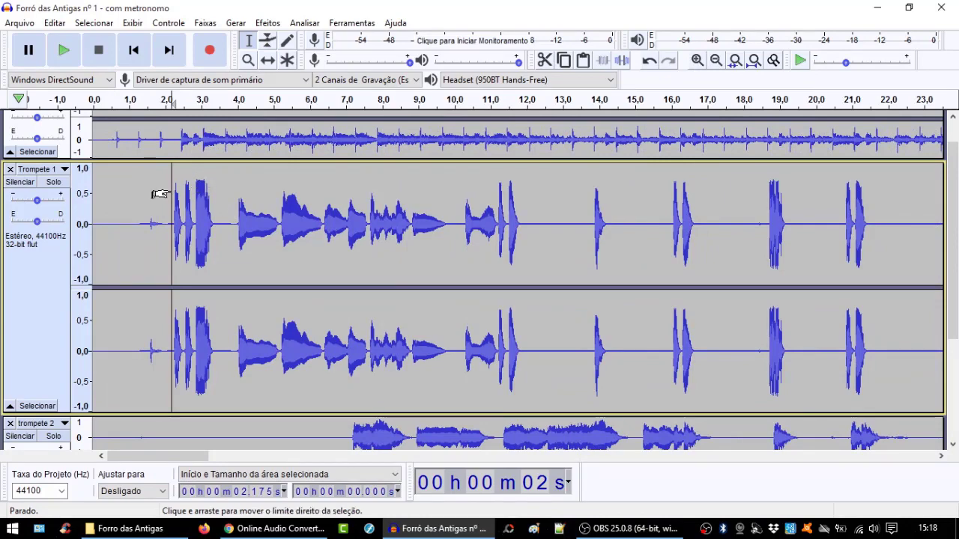
pyautogui.scroll(-2, 338, 214)
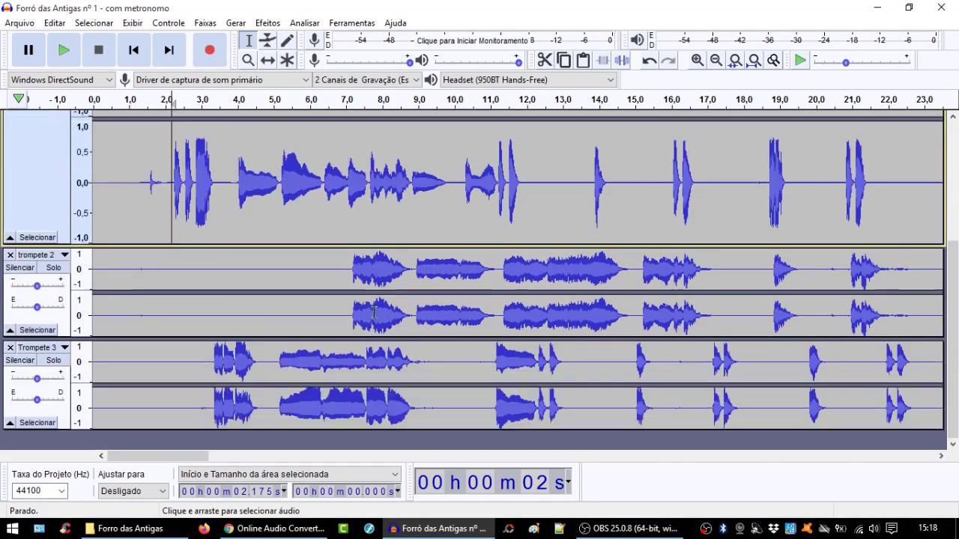
pyautogui.scroll(1, 340, 296)
pyautogui.scroll(3, 340, 296)
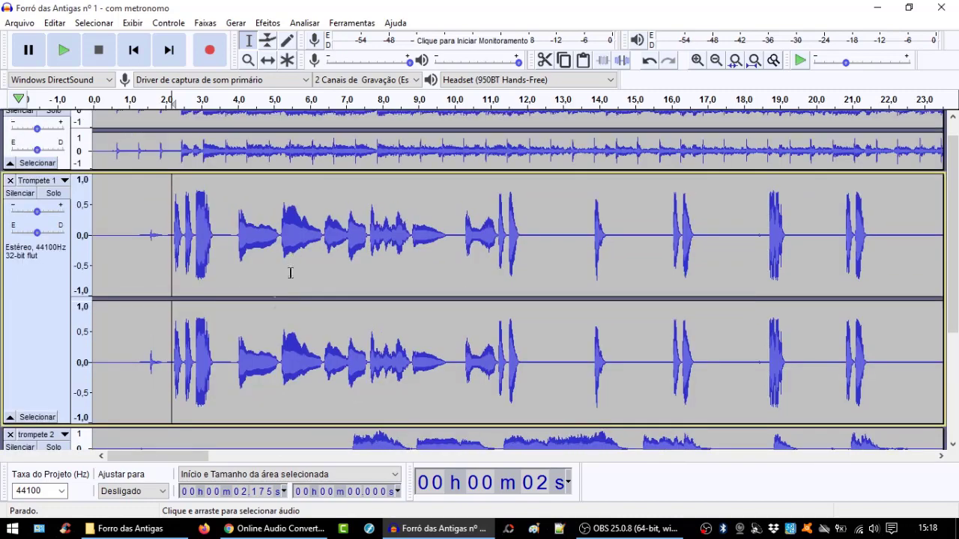
pyautogui.scroll(-1, 242, 404)
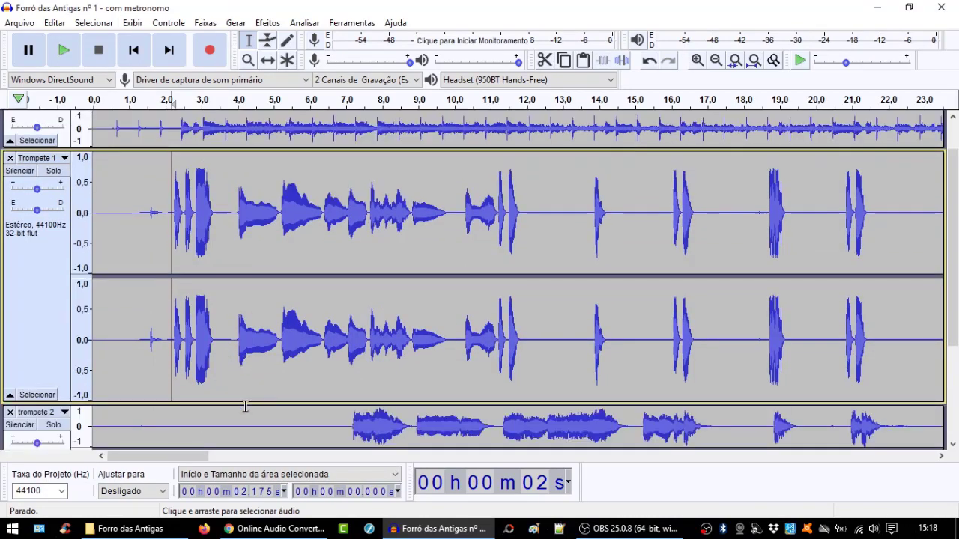
pyautogui.moveTo(249, 369); pyautogui.dragTo(249, 241)
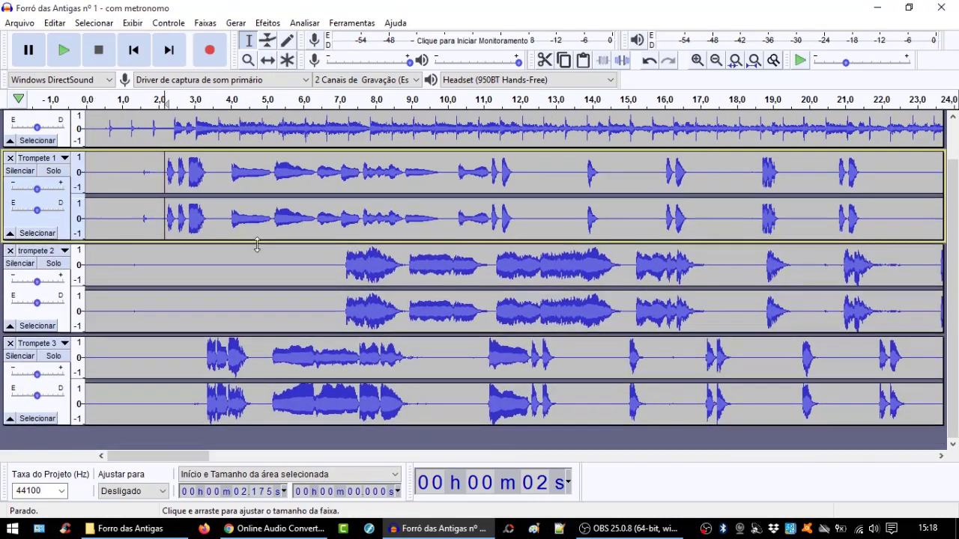
pyautogui.scroll(1, 362, 317)
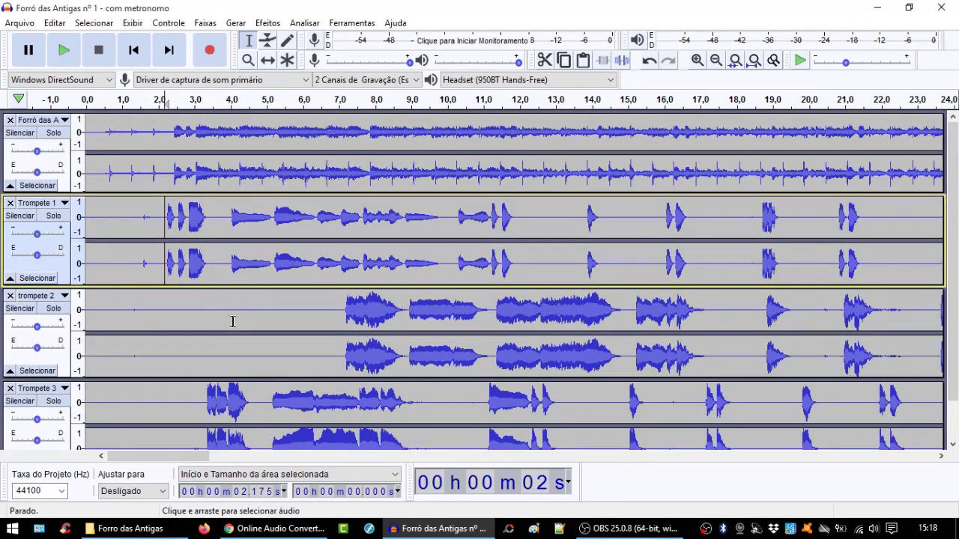
# Select the three trumpet tracks from about 0.77 s through their end and normalize their peak amplitude to -6.5 dB.
pyautogui.click(753, 63)
pyautogui.moveTo(90, 213); pyautogui.dragTo(776, 397)
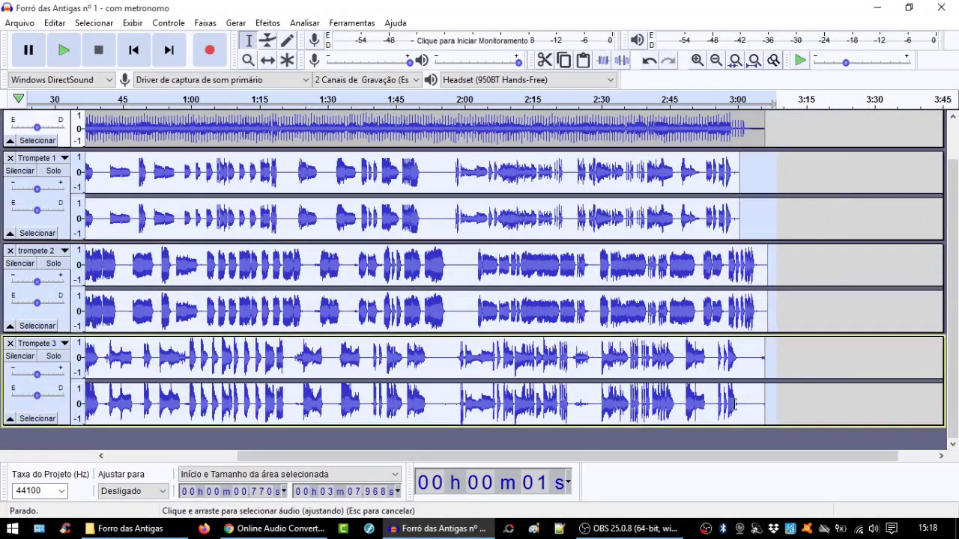
pyautogui.click(268, 28)
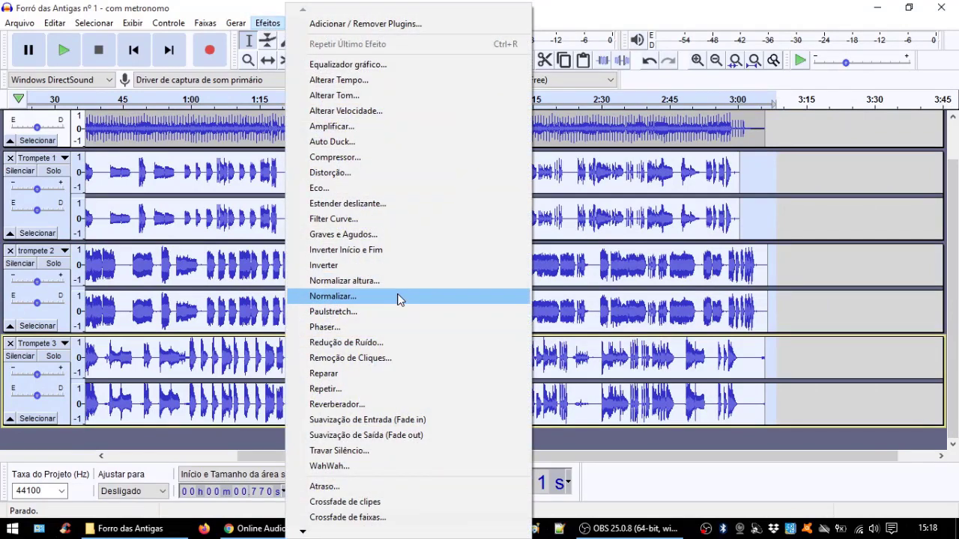
pyautogui.click(398, 295)
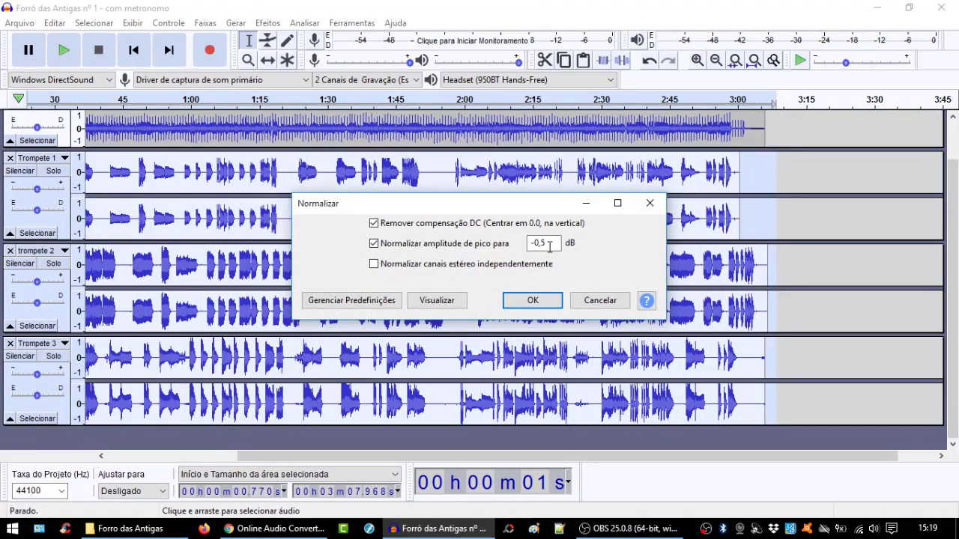
pyautogui.click(540, 244)
pyautogui.write('6,')
pyautogui.click(531, 300)
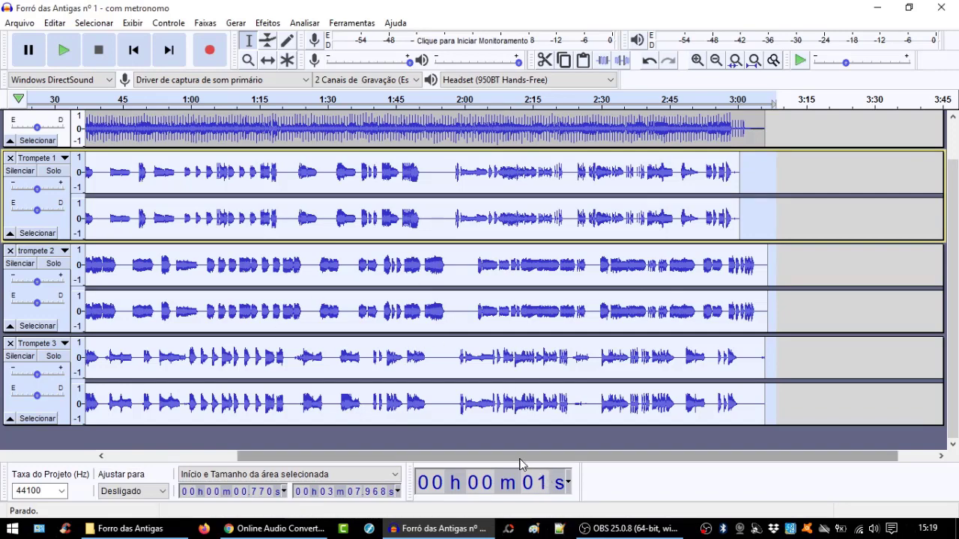
# Clear the selection on the trumpet tracks and enlarge the display height of the Trompete 1 track.
pyautogui.moveTo(518, 457); pyautogui.dragTo(386, 456)
pyautogui.click(176, 228)
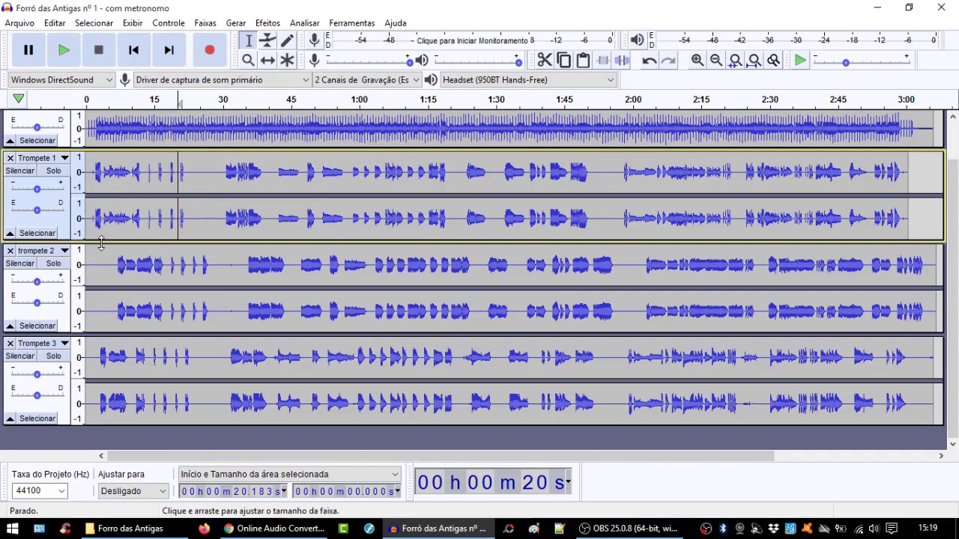
pyautogui.moveTo(95, 241); pyautogui.dragTo(96, 354)
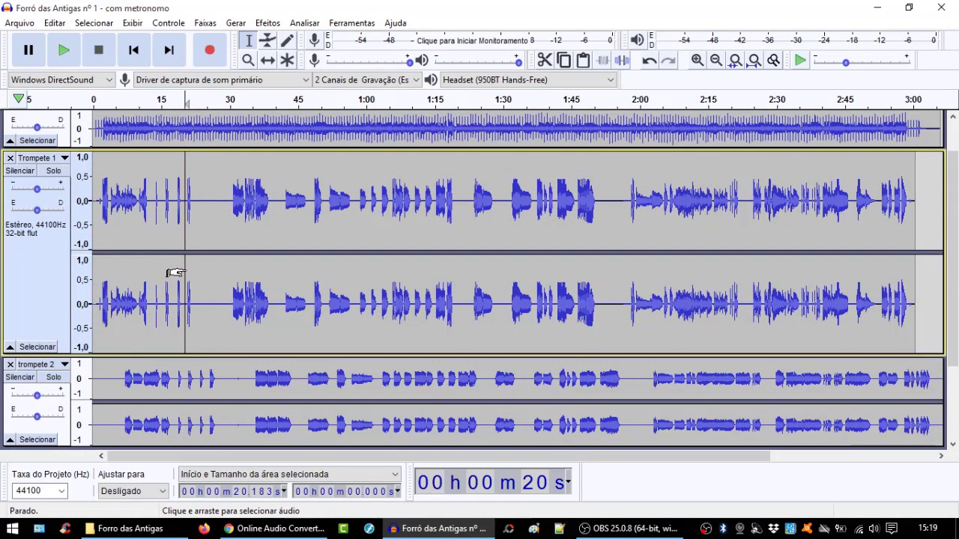
# Capture a noise profile from the silent Trompete 1 stretch of about 0.42 s starting at 12.27 s.
pyautogui.click(716, 61)
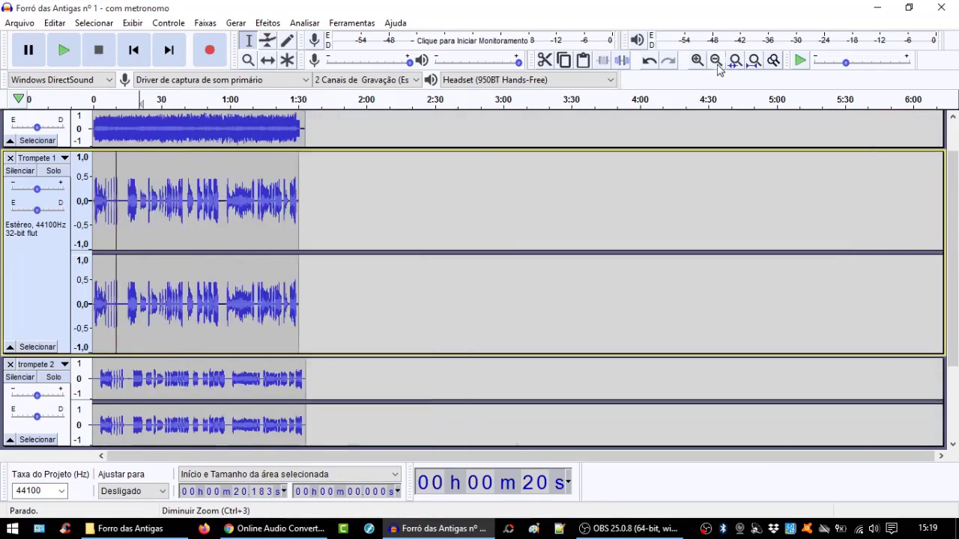
pyautogui.click(698, 60)
pyautogui.click(698, 61)
pyautogui.click(697, 60)
pyautogui.click(698, 60)
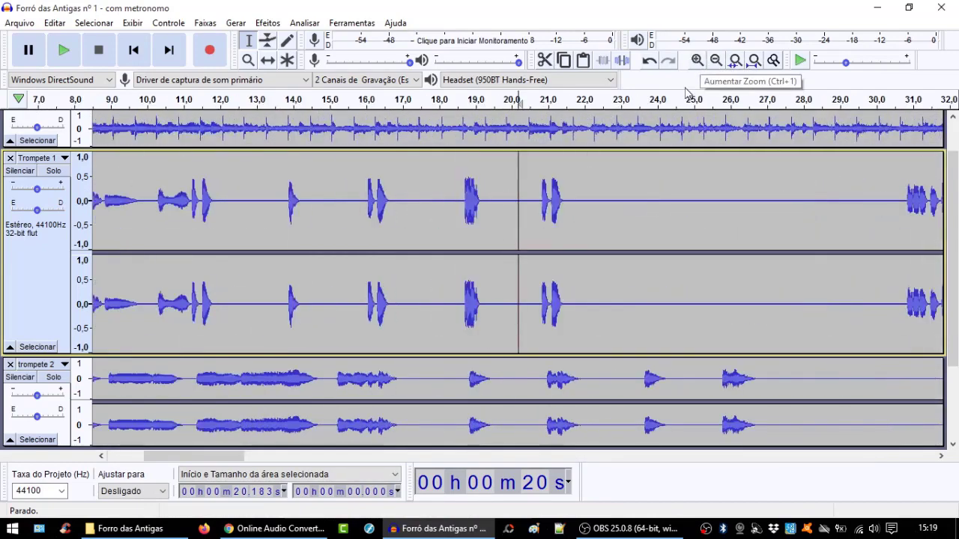
pyautogui.moveTo(217, 456); pyautogui.dragTo(181, 455)
pyautogui.moveTo(541, 203); pyautogui.dragTo(556, 201)
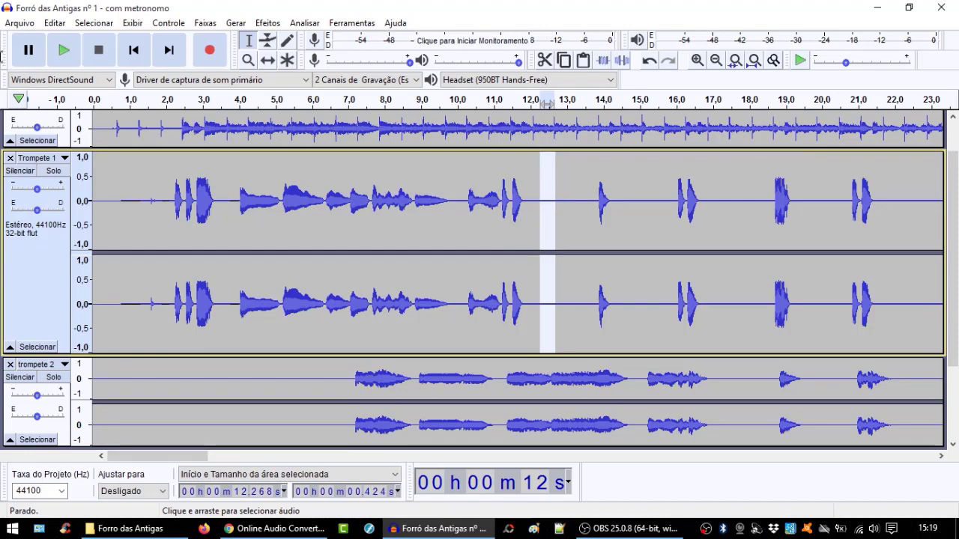
pyautogui.click(267, 23)
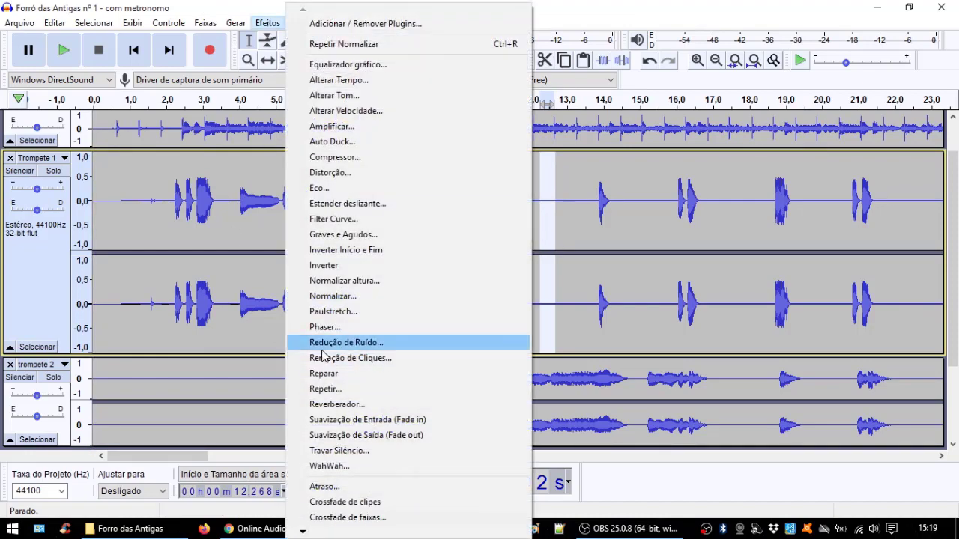
pyautogui.click(365, 345)
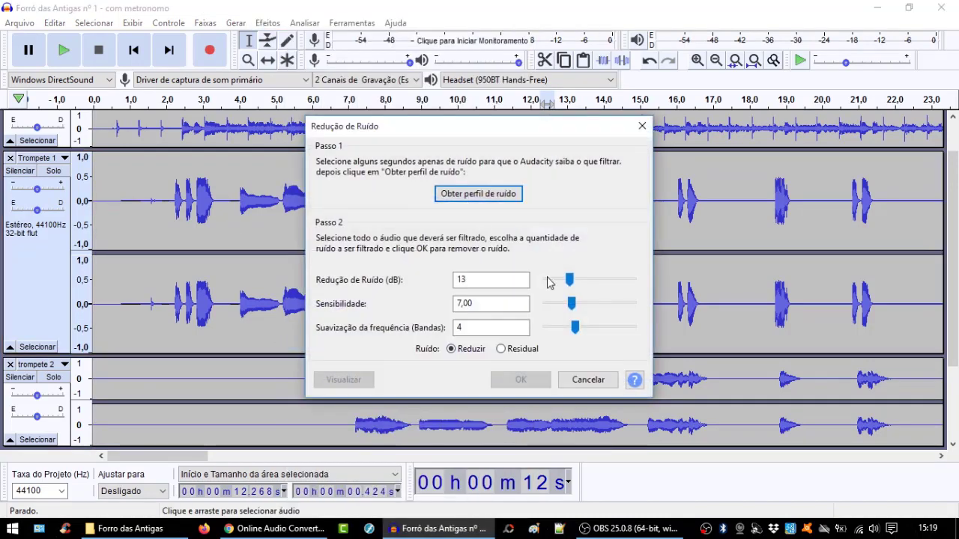
pyautogui.click(454, 196)
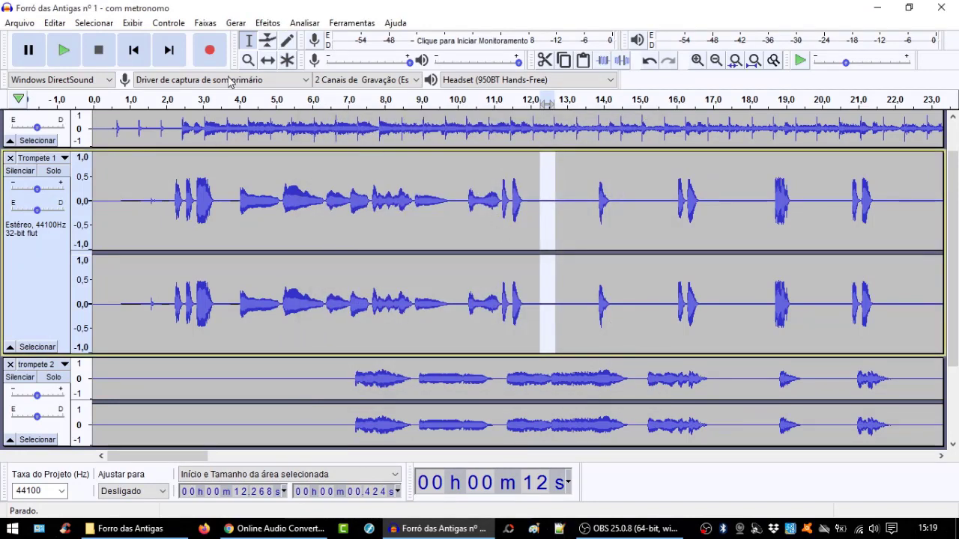
# Apply noise reduction to the whole Trompete 1 track with 10 dB reduction, sensitivity 6.00 and 3 frequency smoothing bands.
pyautogui.doubleClick(424, 196)
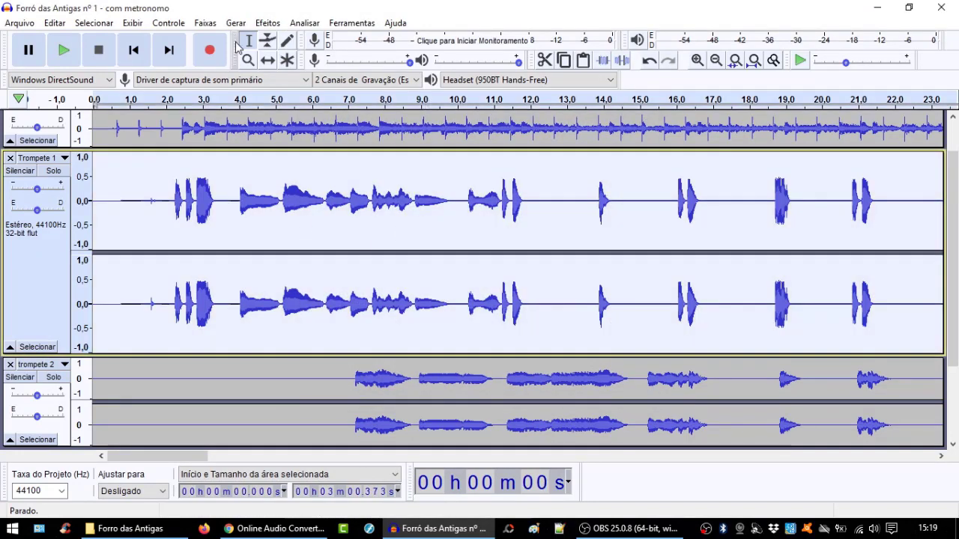
pyautogui.click(268, 22)
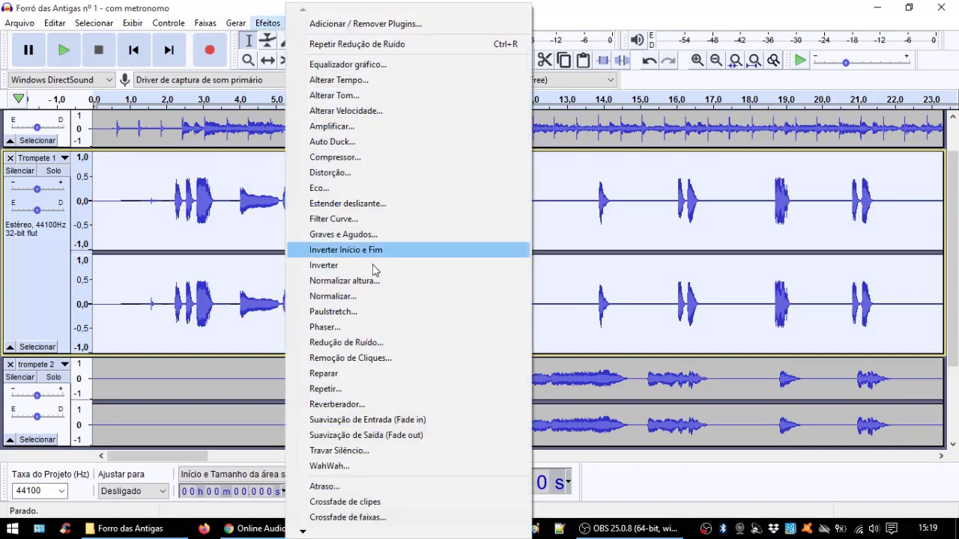
pyautogui.click(385, 341)
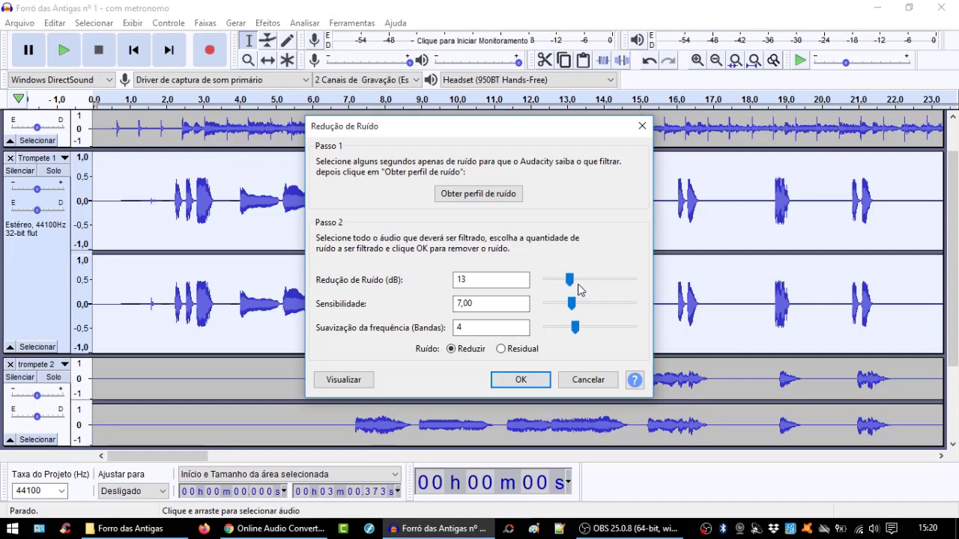
pyautogui.moveTo(568, 280); pyautogui.dragTo(565, 283)
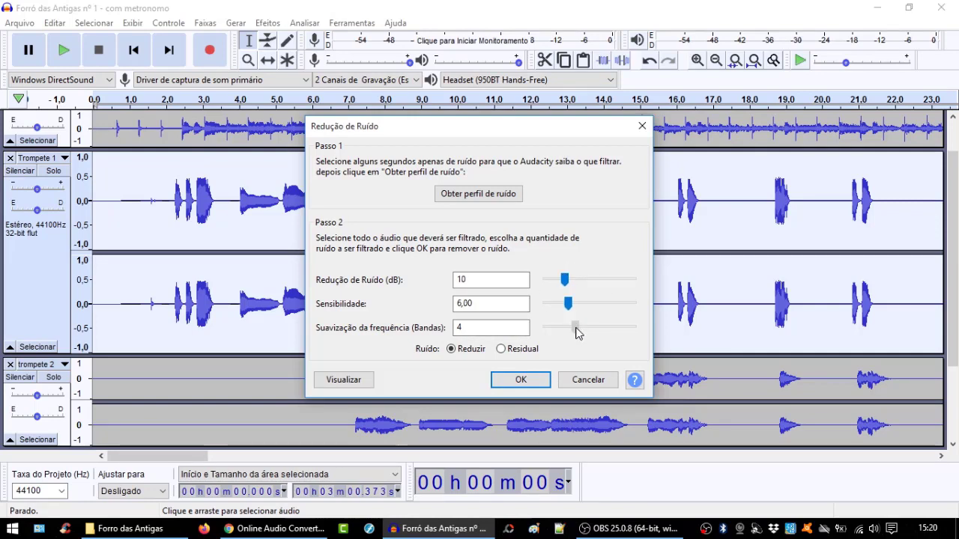
pyautogui.moveTo(576, 329); pyautogui.dragTo(573, 330)
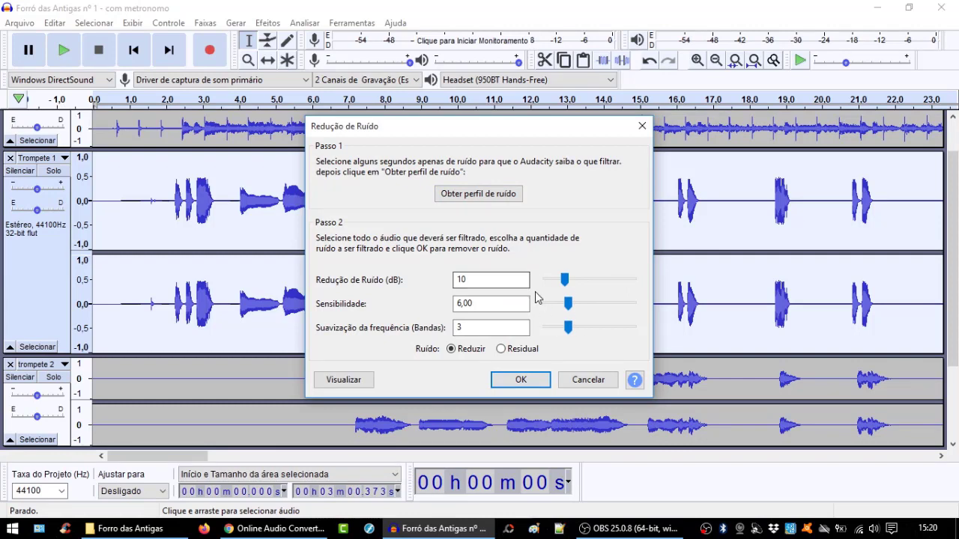
pyautogui.click(512, 384)
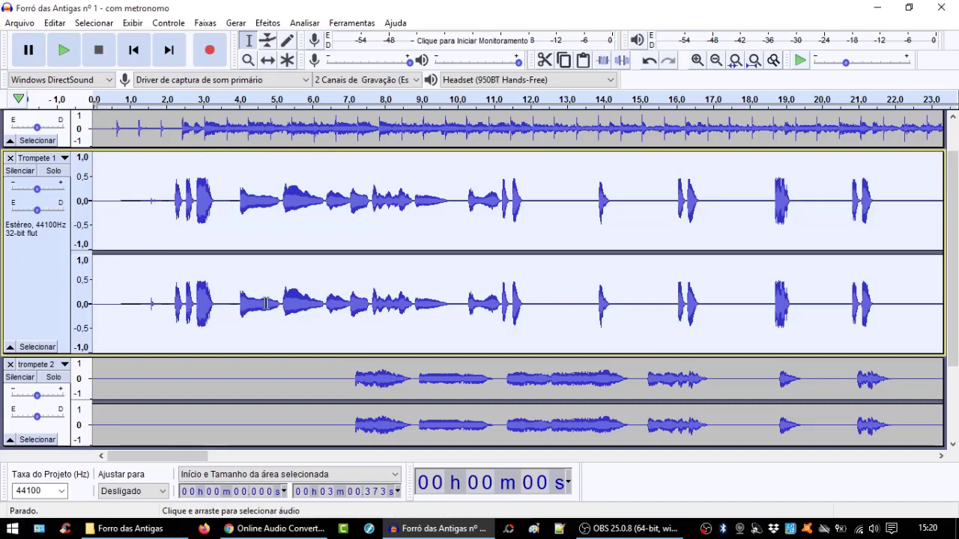
pyautogui.click(344, 237)
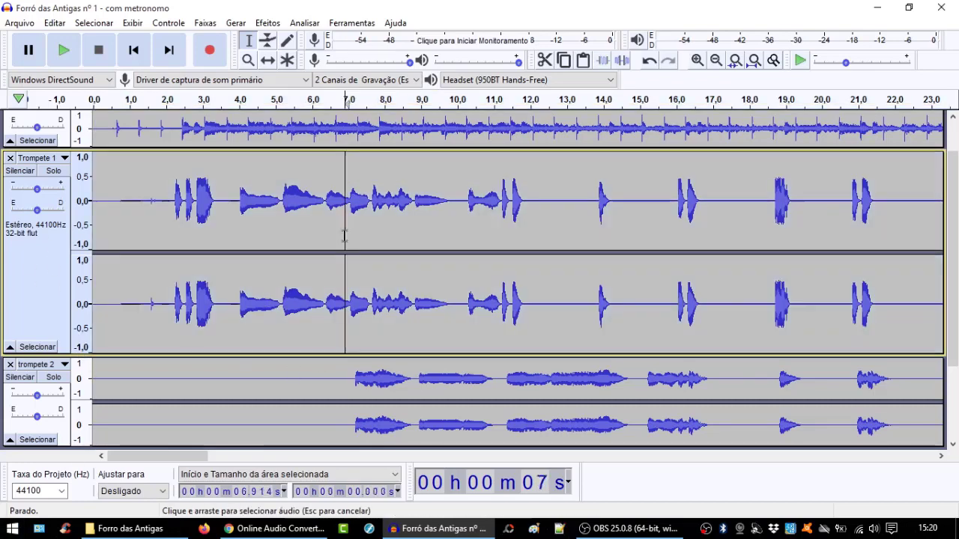
pyautogui.press('Escape')
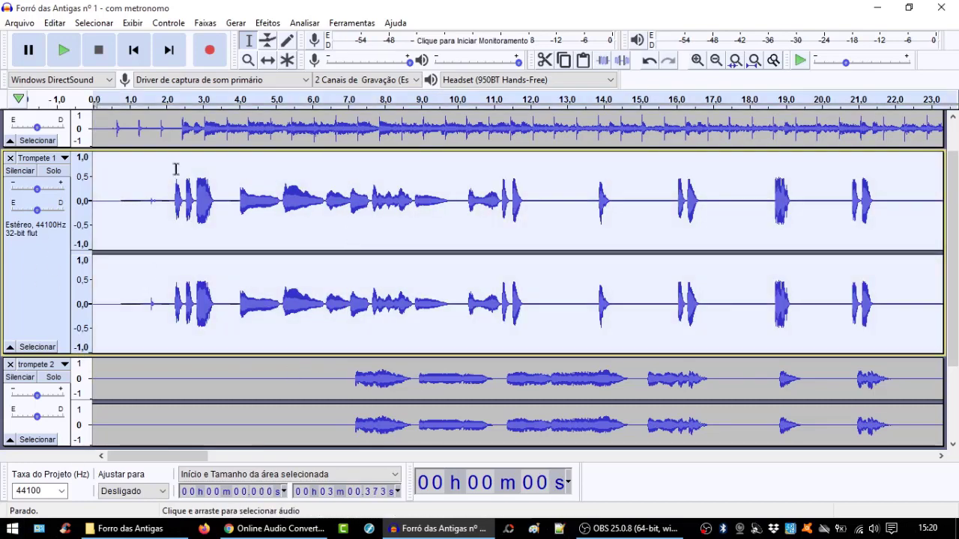
# Apply reverb to the whole Trompete 1 track using the factory preset Sala Média.
pyautogui.click(268, 24)
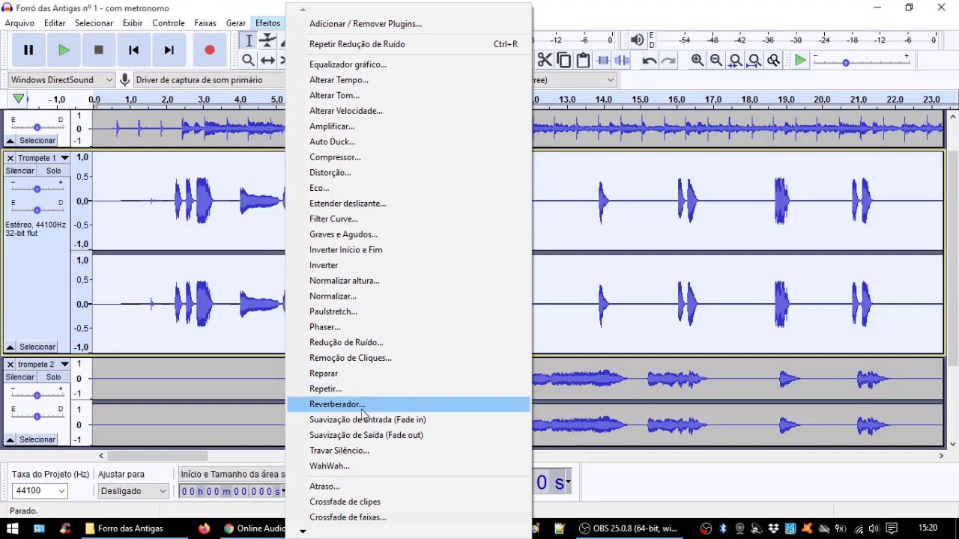
pyautogui.click(324, 408)
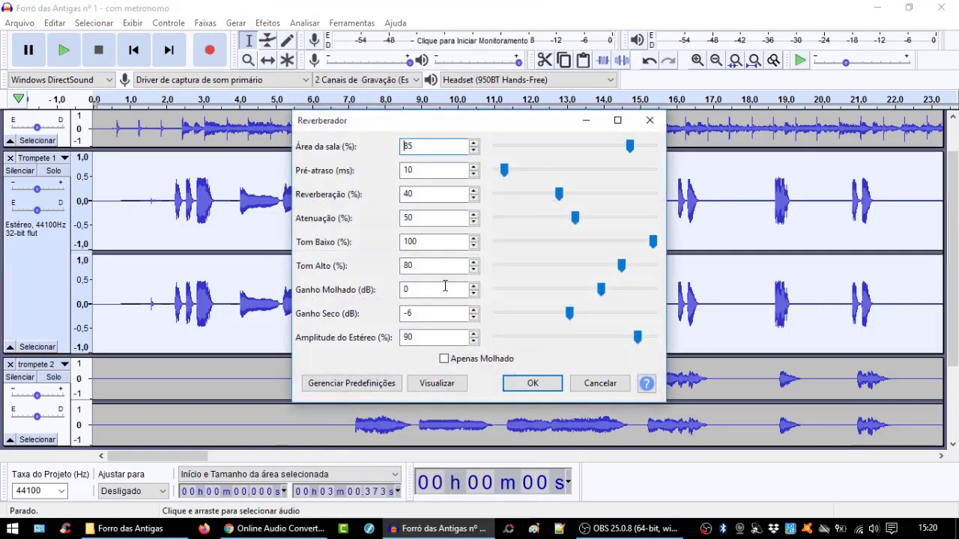
pyautogui.click(352, 383)
pyautogui.moveTo(390, 305)
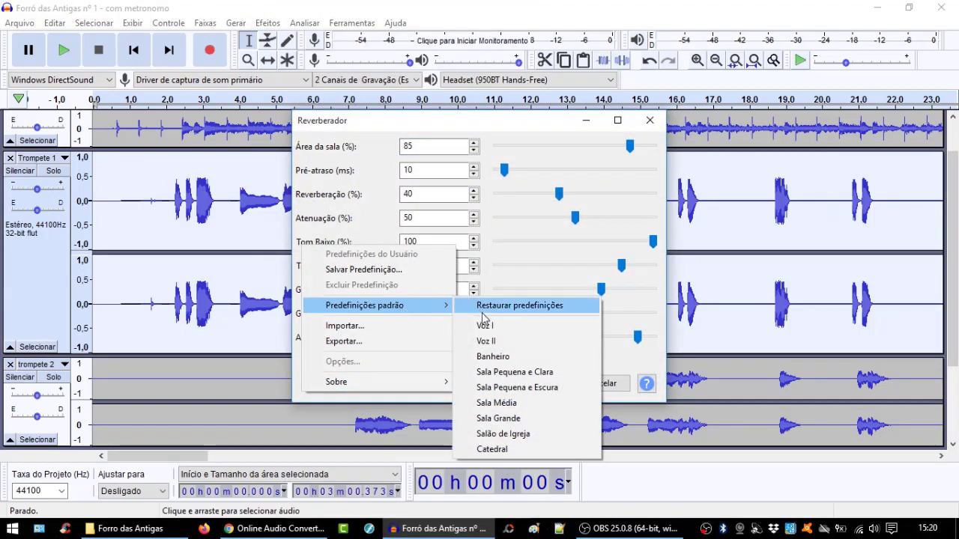
pyautogui.click(530, 403)
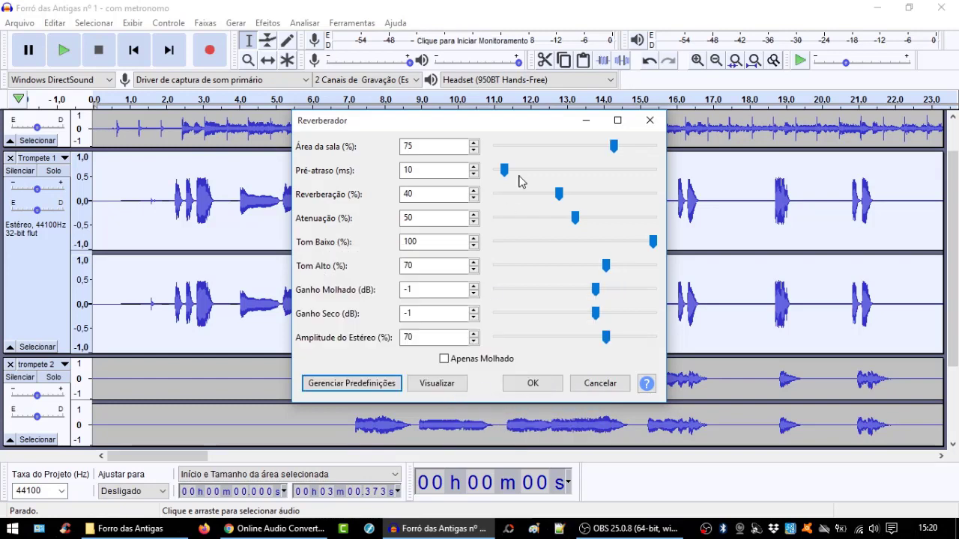
pyautogui.click(535, 383)
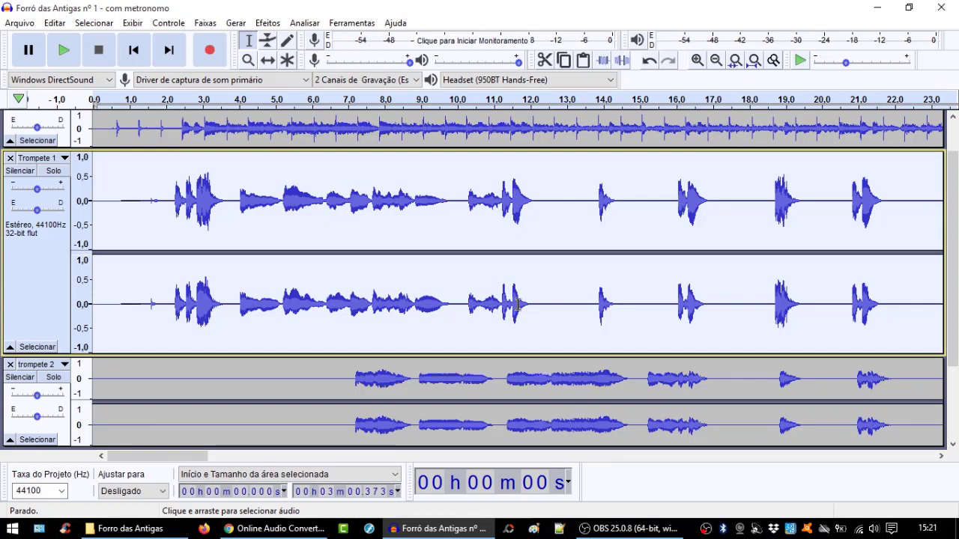
# Normalize the Trompete 1 track's peak amplitude to -6.0 dB with DC offset removal, and clear the selection.
pyautogui.click(268, 22)
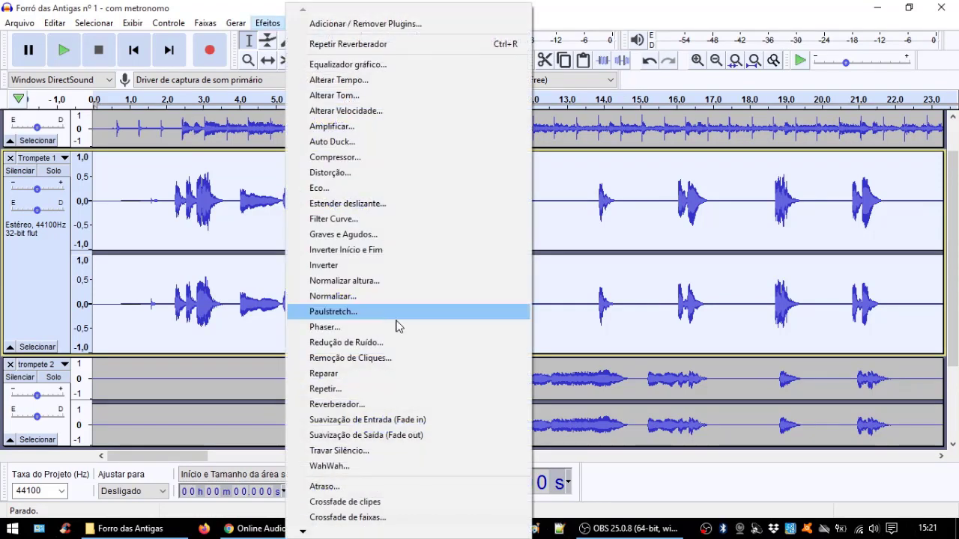
pyautogui.click(352, 298)
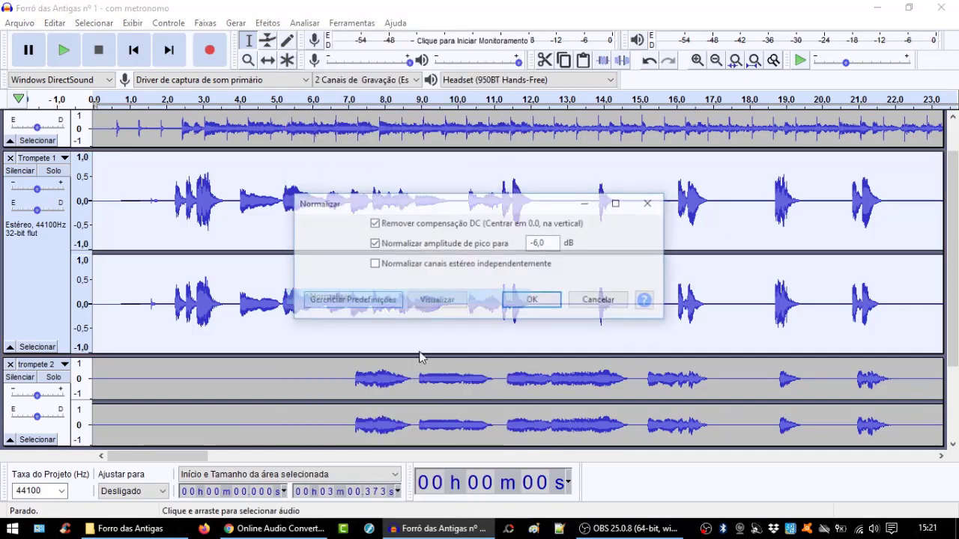
pyautogui.click(537, 301)
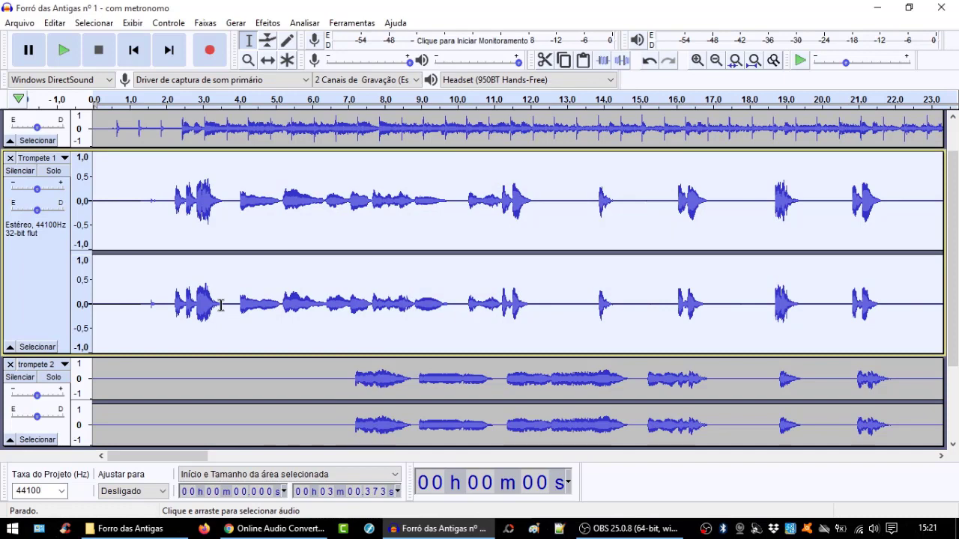
pyautogui.click(356, 285)
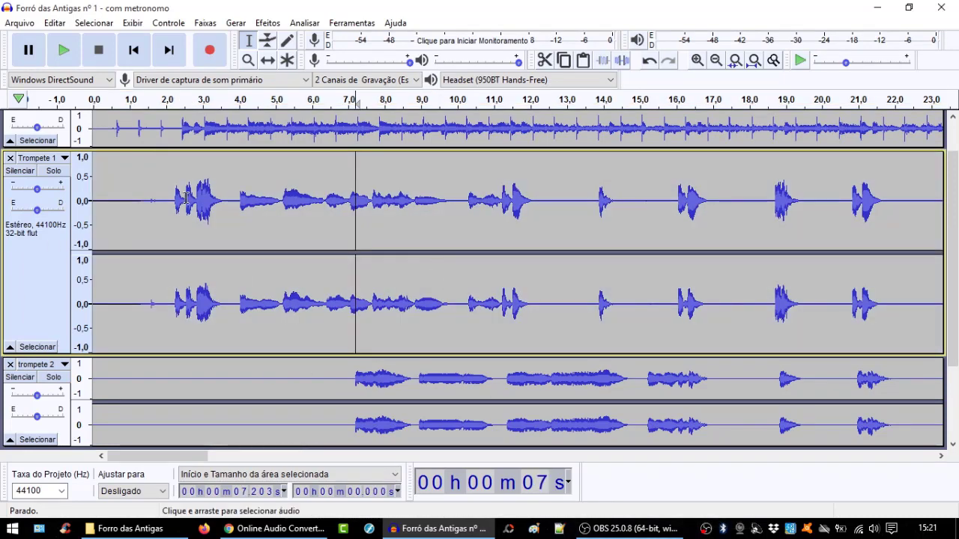
# Silence the Trompete 1 track from its start to about 2.2 s, just before the first note, and clear the selection.
pyautogui.scroll(1, 192, 225)
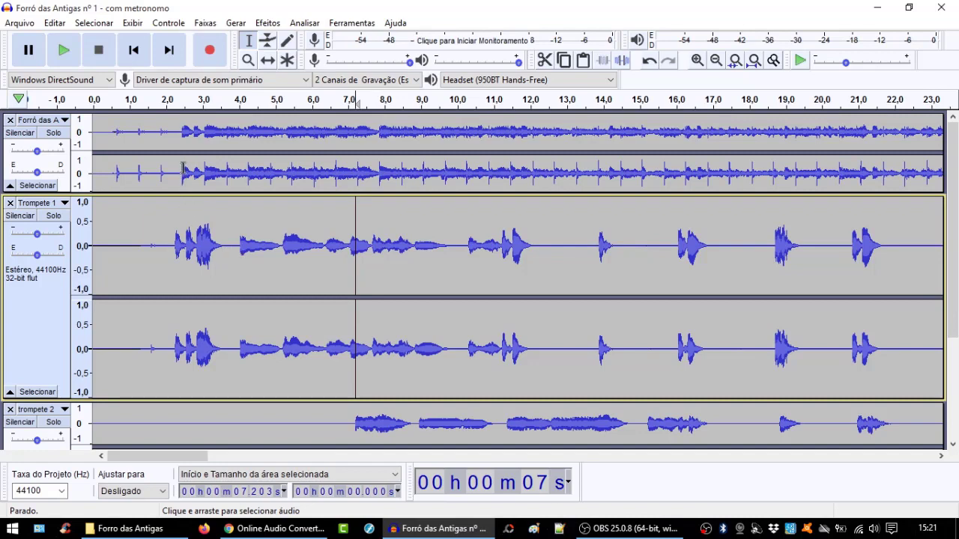
pyautogui.moveTo(184, 132); pyautogui.dragTo(180, 183)
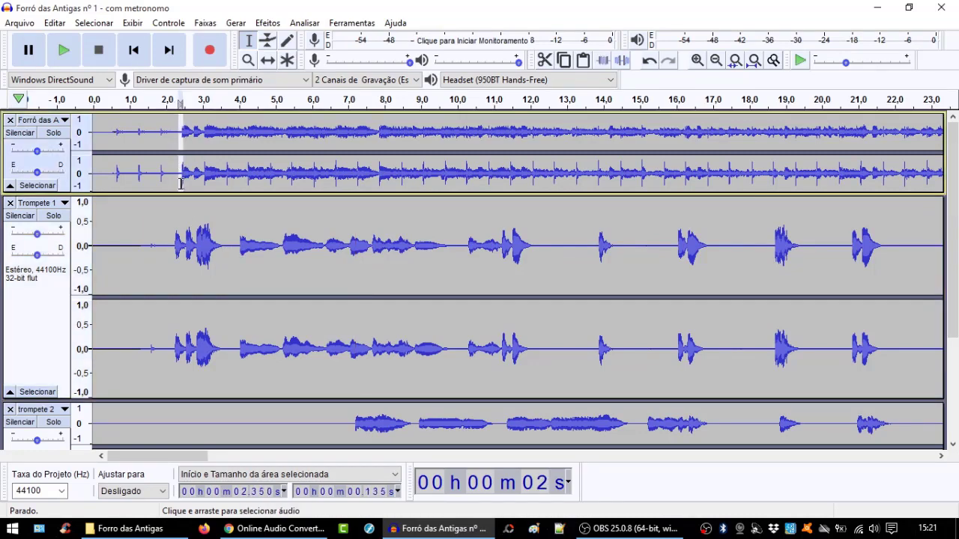
pyautogui.click(168, 251)
pyautogui.moveTo(173, 251); pyautogui.dragTo(70, 259)
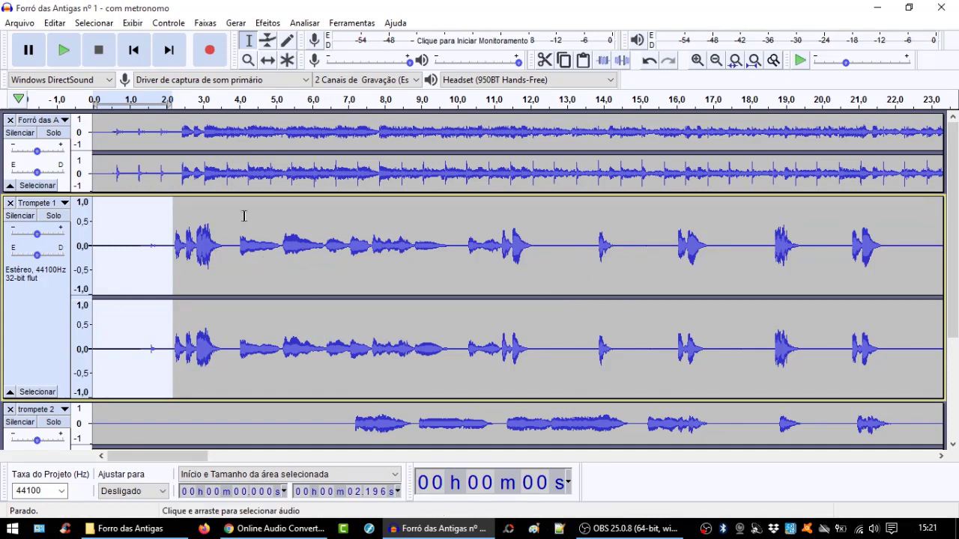
pyautogui.click(624, 66)
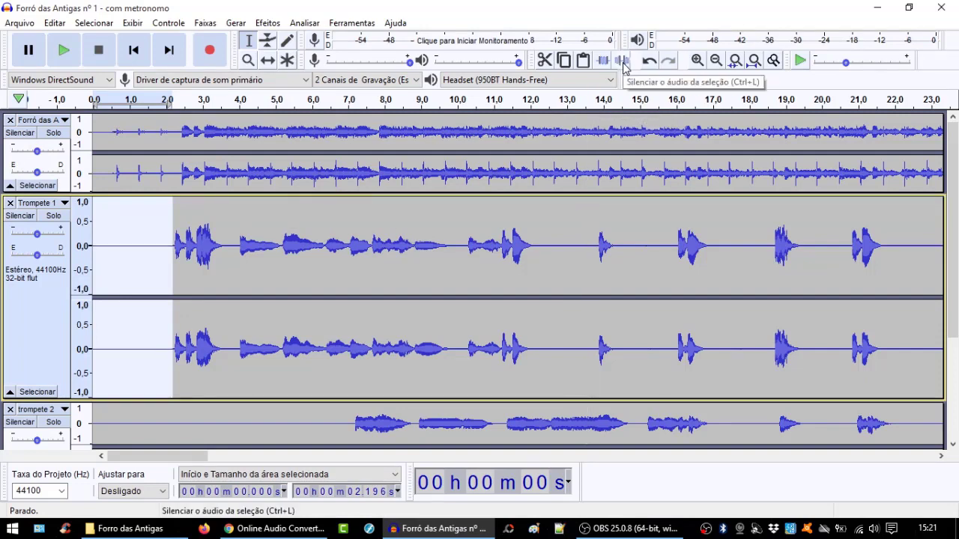
pyautogui.click(137, 260)
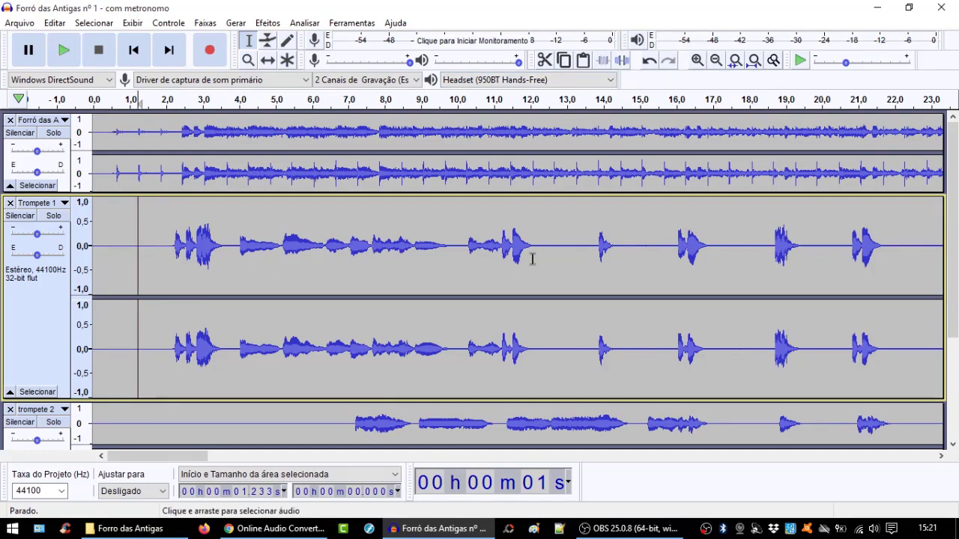
# Select the Trompete 1 pauses at about 12.1 to 13.8 s and 14.3 to 16.0 s in turn, and clear the selection.
pyautogui.moveTo(537, 248)
pyautogui.mouseDown()
pyautogui.moveTo(595, 249)
pyautogui.moveTo(532, 260)
pyautogui.mouseUp()
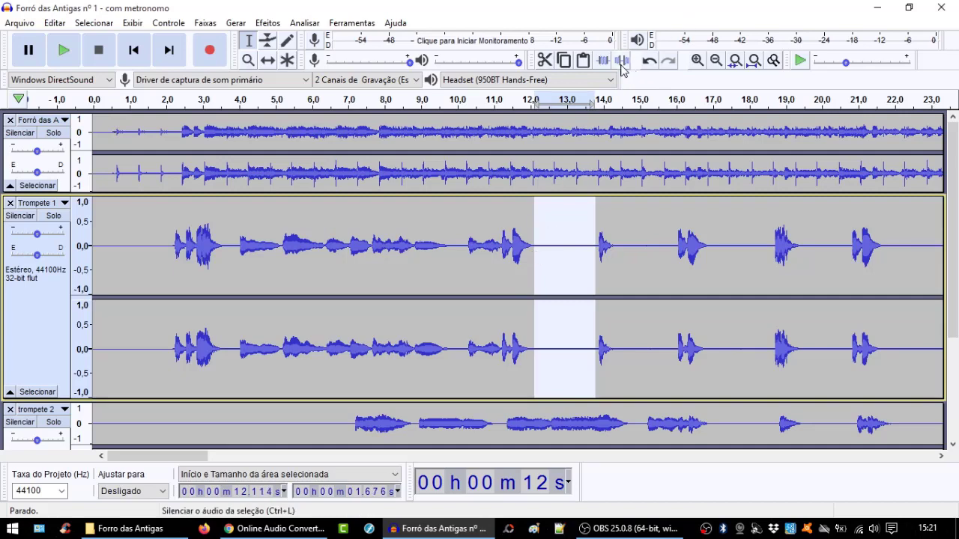
pyautogui.moveTo(615, 248); pyautogui.dragTo(676, 266)
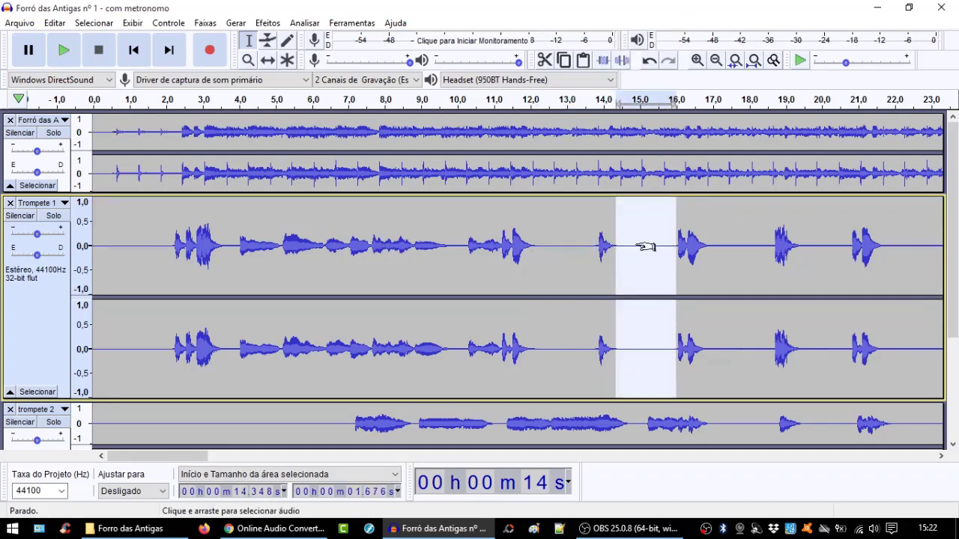
pyautogui.click(673, 278)
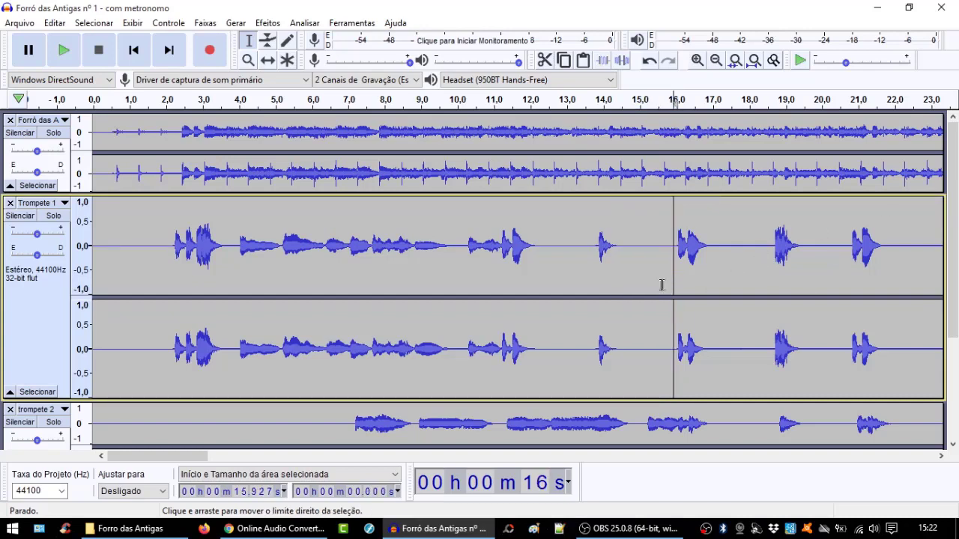
# Copy about 0.4 s of silence from Trompete 1's opening pause and paste it at about 1.1 s to delay the notes.
pyautogui.click(157, 259)
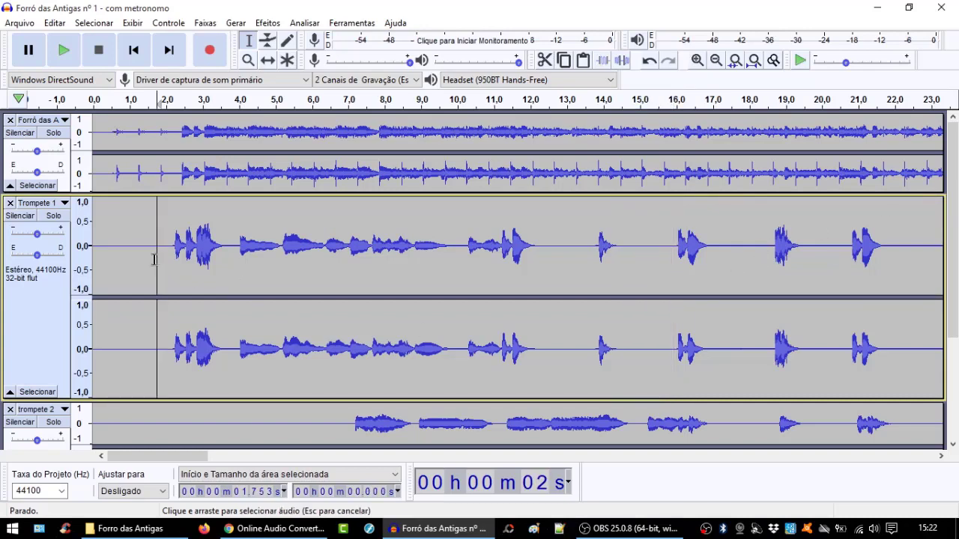
pyautogui.moveTo(241, 244); pyautogui.dragTo(94, 247)
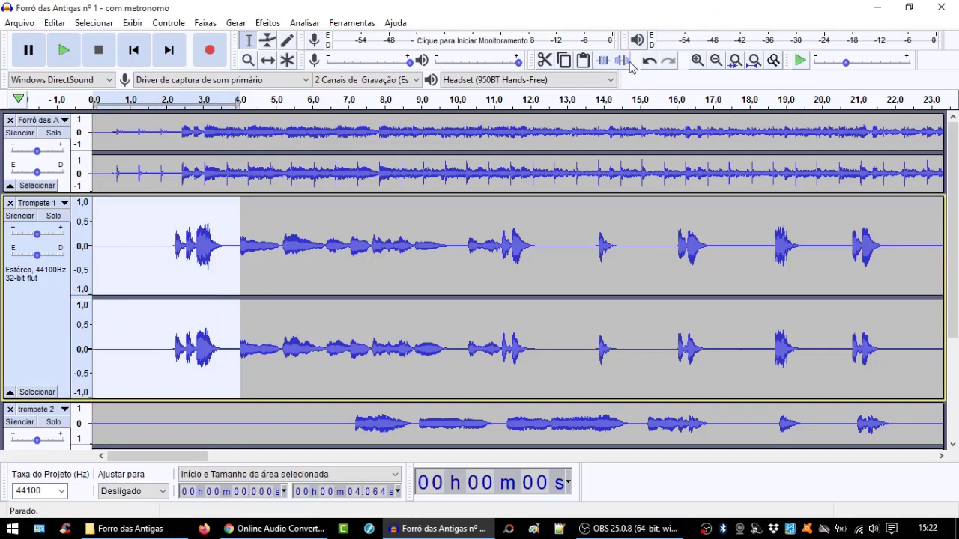
pyautogui.click(735, 60)
pyautogui.click(495, 266)
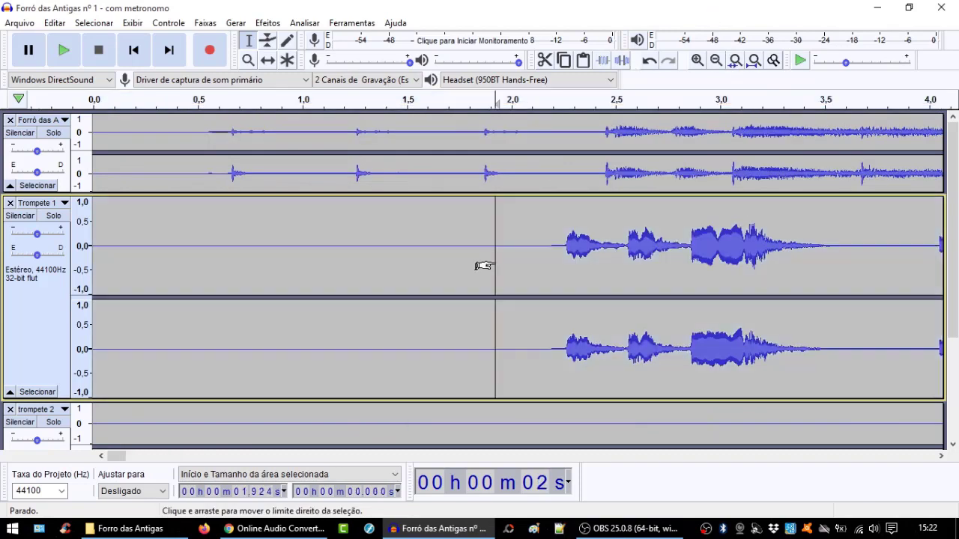
pyautogui.moveTo(453, 268); pyautogui.dragTo(370, 276)
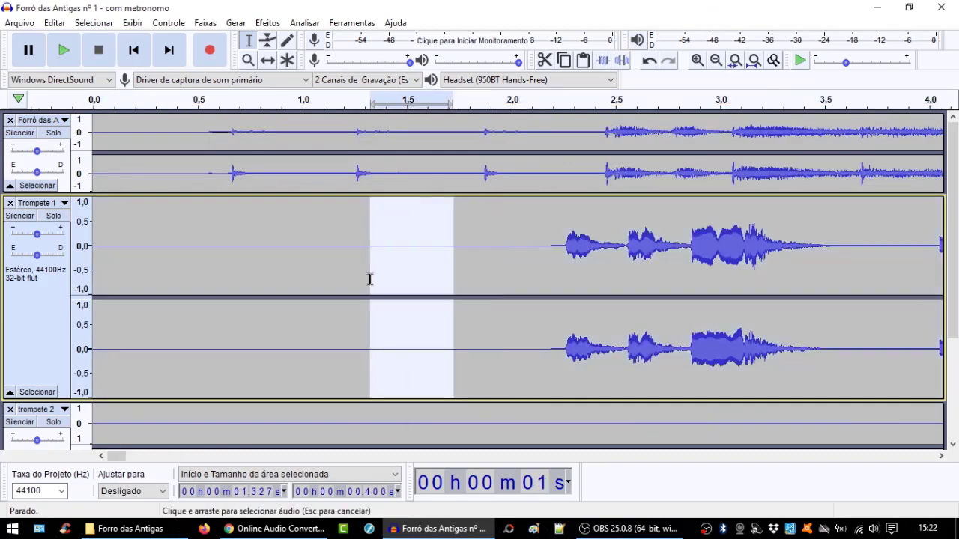
pyautogui.click(324, 268)
pyautogui.hotkey('ctrl', 'v')
# Delete the Trompete 1 silence from about 1.9 to 2.1 s and trim further excess silence before the first note.
pyautogui.moveTo(538, 268); pyautogui.dragTo(491, 274)
pyautogui.press('Delete')
pyautogui.click(545, 268)
pyautogui.press('Delete')
pyautogui.press('Delete')
pyautogui.press('Delete')
# Copy about 0.034 s of silence ahead of Trompete 1's first note and paste it at about 1.72 s.
pyautogui.click(520, 278)
pyautogui.click(499, 275)
pyautogui.hotkey('ctrl', 'c')
pyautogui.click(454, 274)
pyautogui.hotkey('ctrl', 'v')
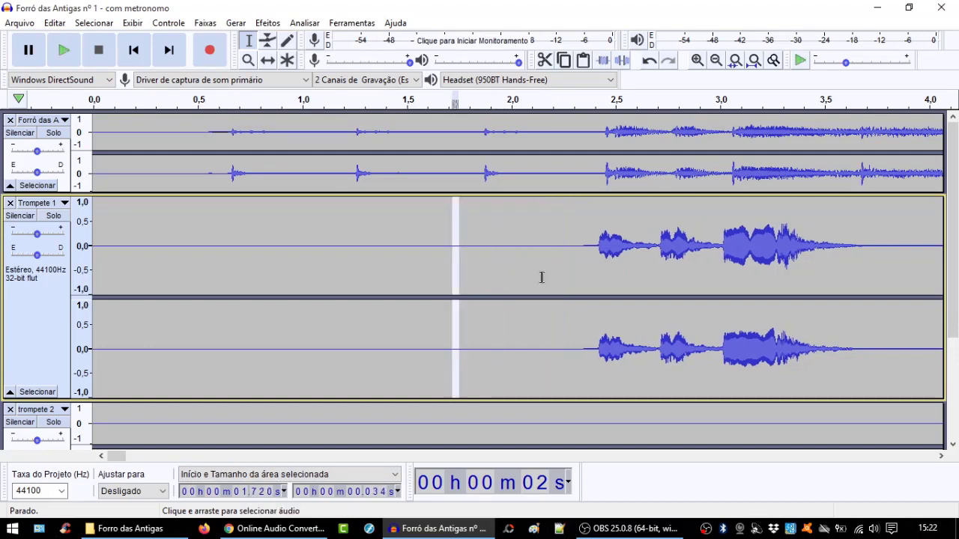
# Paste the short silence again at about 2.0 s in Trompete 1 and delete about 0.02 s of silence at about 2.11 s.
pyautogui.click(510, 267)
pyautogui.hotkey('ctrl', 'v')
pyautogui.moveTo(506, 268); pyautogui.dragTo(534, 251)
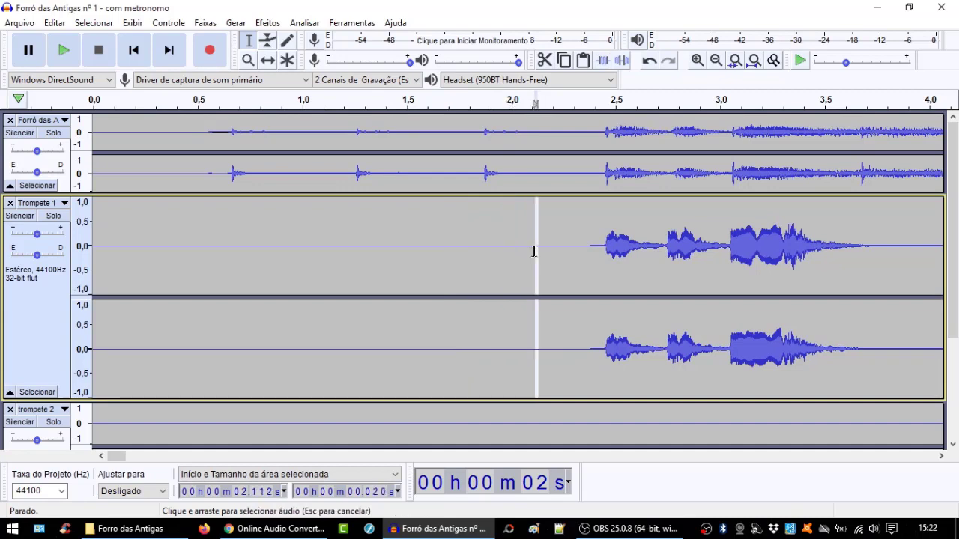
pyautogui.press('Delete')
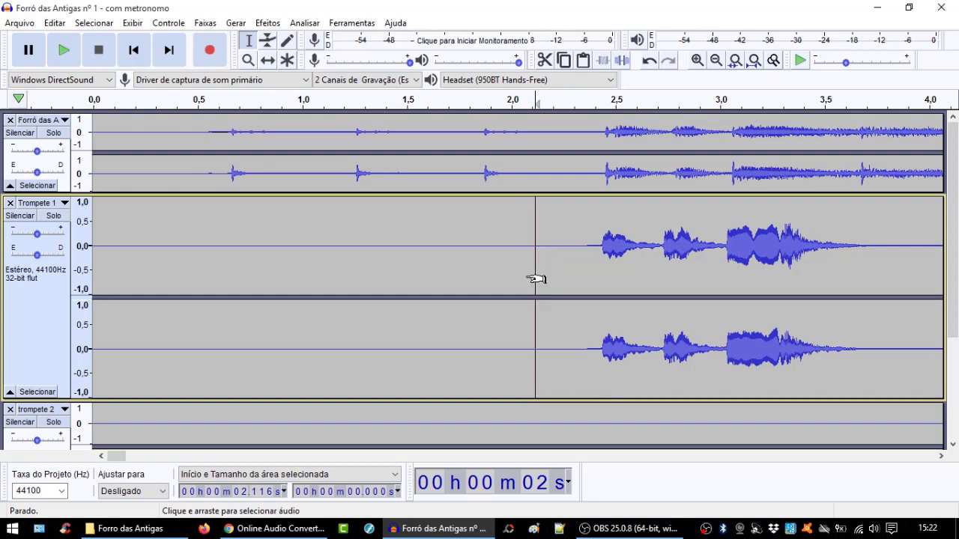
# Keep only the Forró das Antigas and Trompete 1 tracks audible and play them together from about 1.49 s to check synchronization.
pyautogui.click(53, 216)
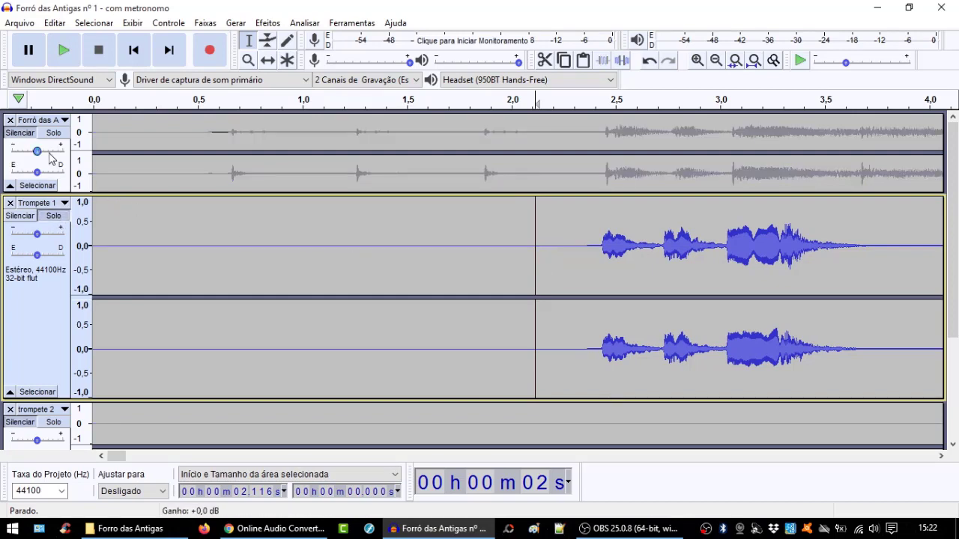
pyautogui.click(20, 133)
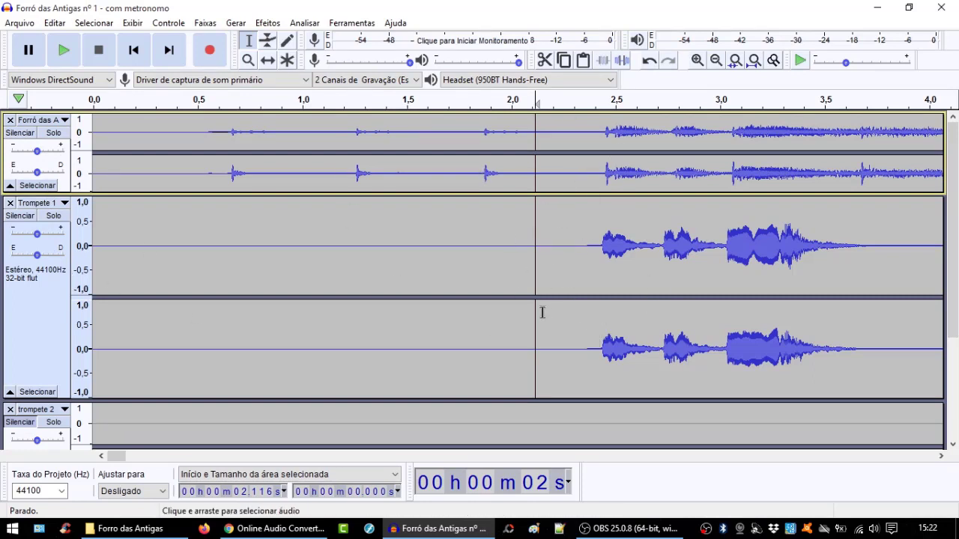
pyautogui.click(462, 289)
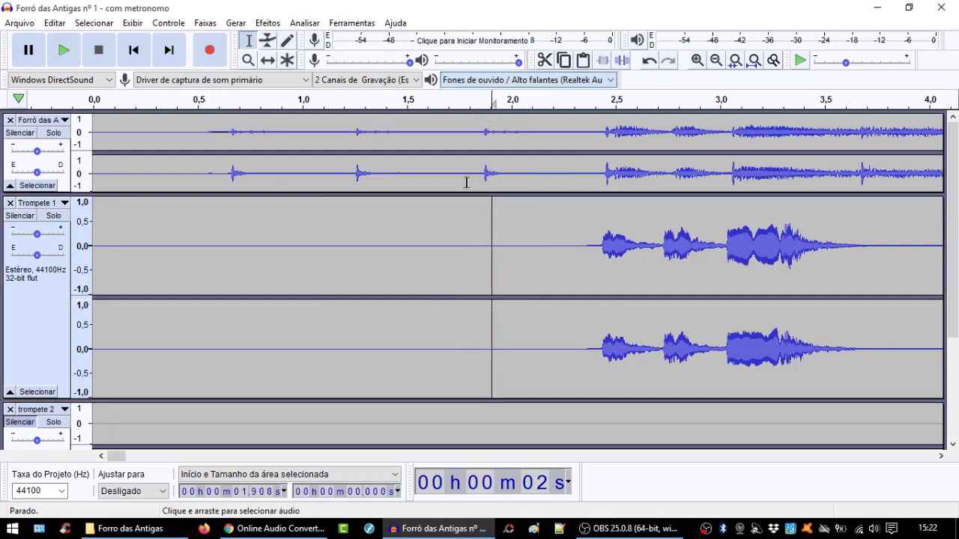
pyautogui.click(405, 240)
pyautogui.press('space')
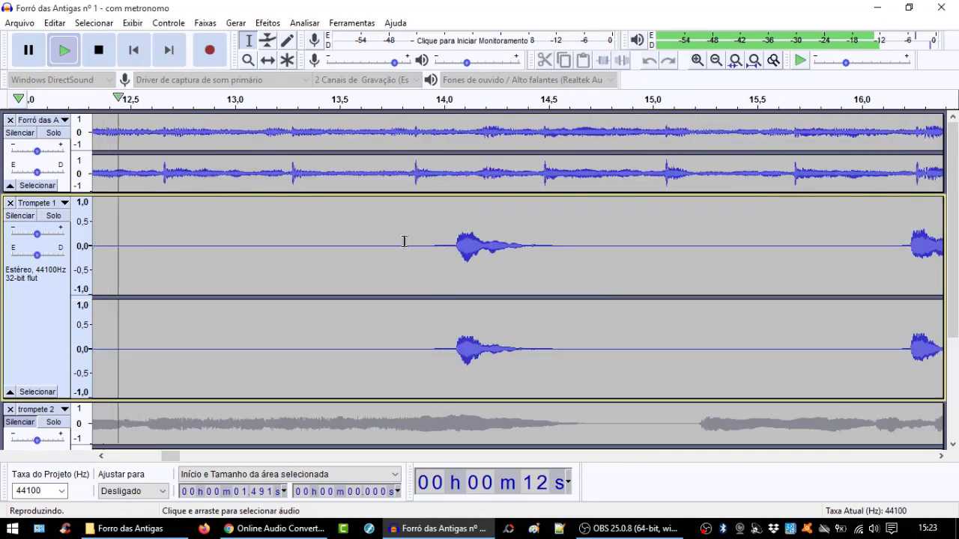
pyautogui.press('space')
# Duplicate about 0.002 s of Trompete 1's silence at about 2.30 s to nudge the first note later.
pyautogui.moveTo(173, 457); pyautogui.dragTo(130, 476)
pyautogui.moveTo(159, 254); pyautogui.dragTo(216, 264)
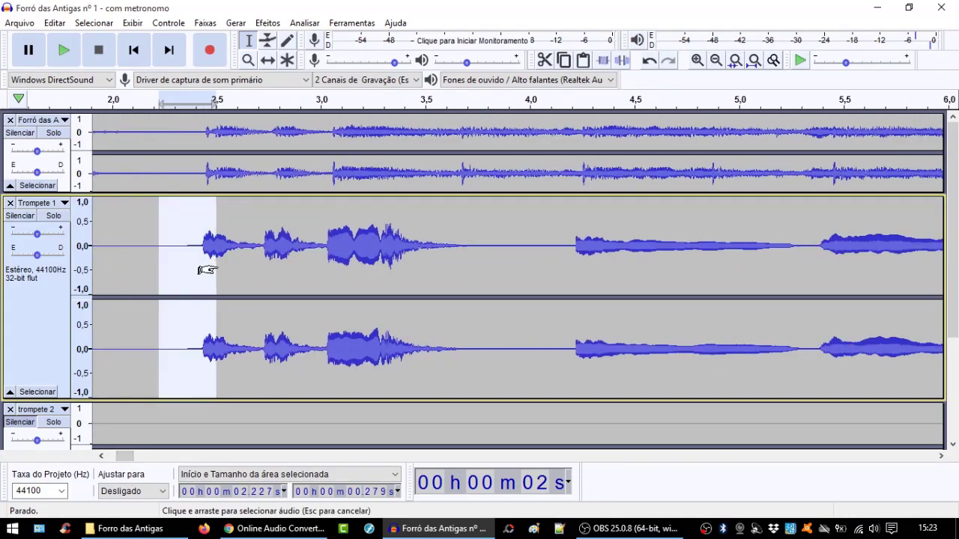
pyautogui.click(735, 60)
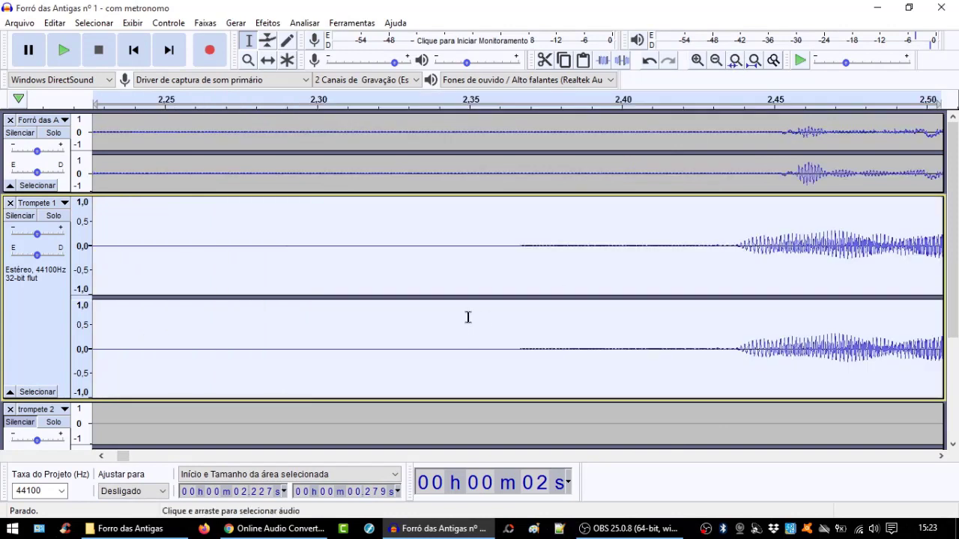
pyautogui.click(424, 262)
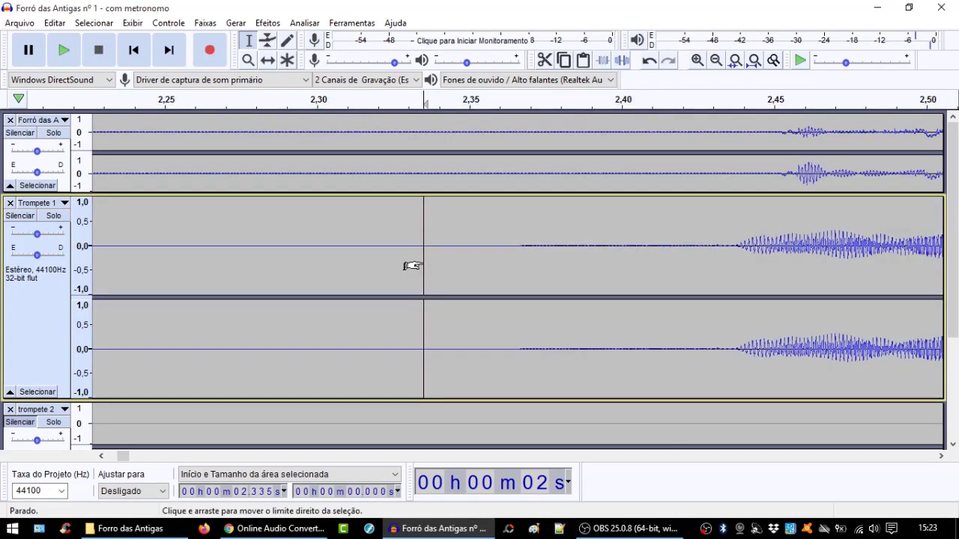
pyautogui.click(352, 264)
pyautogui.click(317, 265)
pyautogui.moveTo(319, 265); pyautogui.dragTo(326, 264)
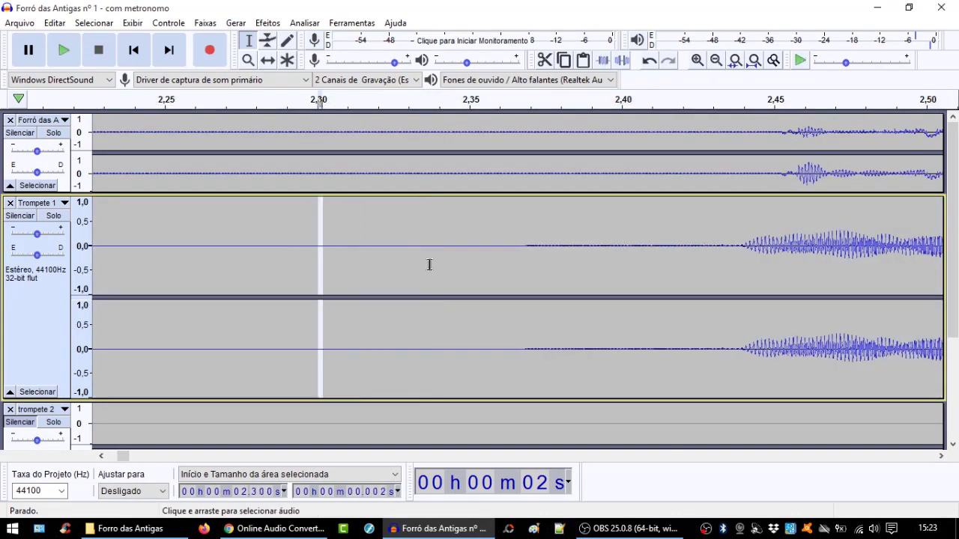
# Paste the 0.002 s silence repeatedly between about 2.33 and 2.37 s until Trompete 1's first note aligns with the backing track.
pyautogui.click(430, 265)
pyautogui.hotkey('ctrl', 'v')
pyautogui.click(482, 269)
pyautogui.hotkey('ctrl', 'v')
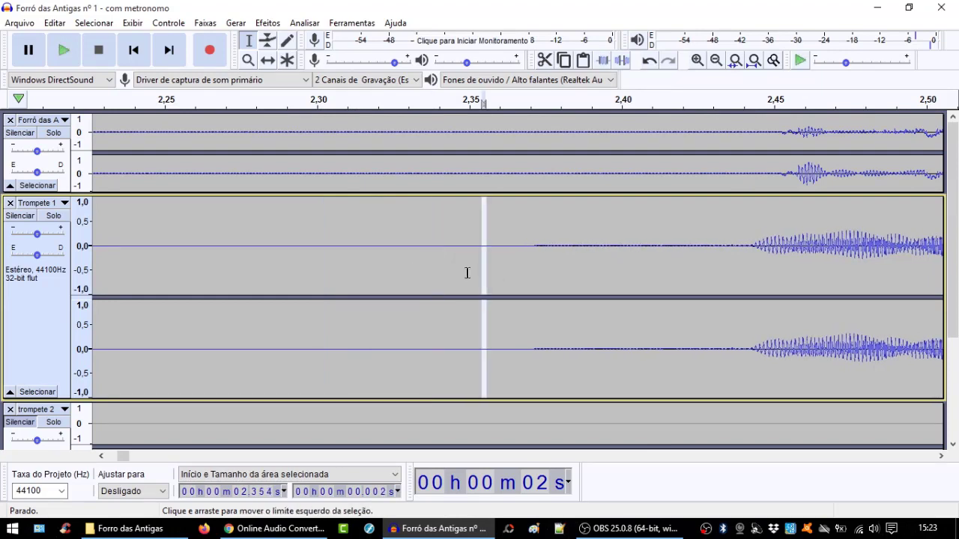
pyautogui.click(440, 274)
pyautogui.hotkey('ctrl', 'v')
pyautogui.click(507, 273)
pyautogui.hotkey('ctrl', 'v')
pyautogui.click(466, 274)
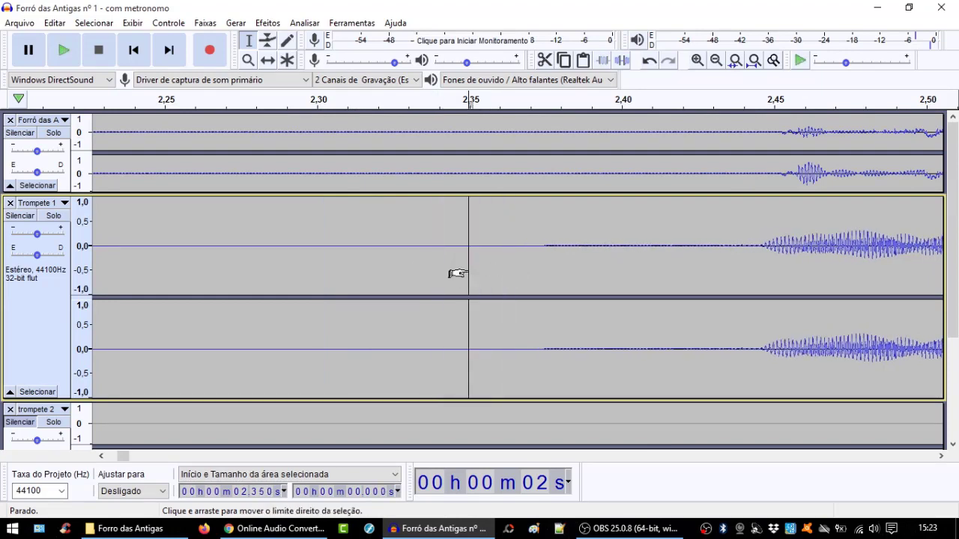
pyautogui.hotkey('ctrl', 'v')
pyautogui.click(522, 259)
pyautogui.hotkey('ctrl', 'v')
pyautogui.click(468, 268)
pyautogui.hotkey('ctrl', 'v')
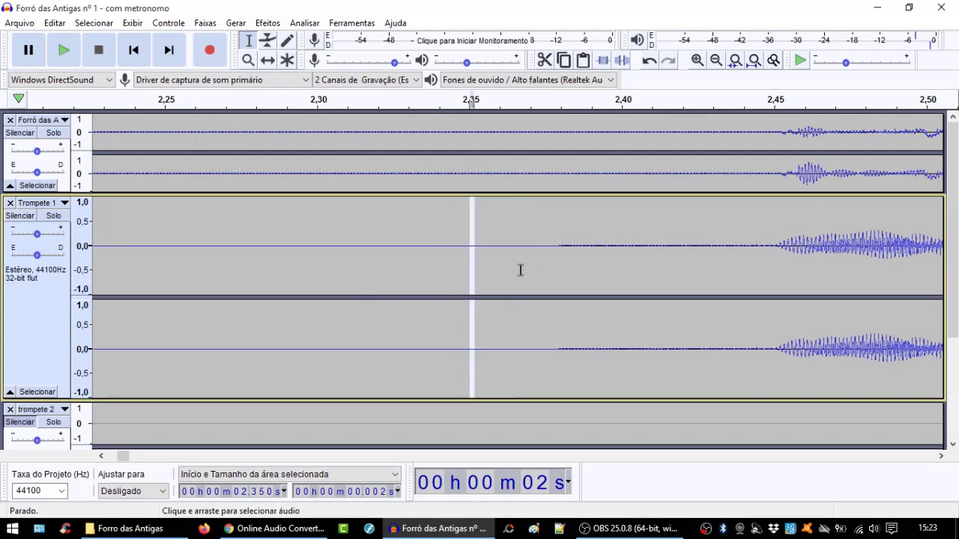
pyautogui.click(425, 258)
pyautogui.hotkey('ctrl', 'v')
pyautogui.click(482, 261)
pyautogui.hotkey('ctrl', 'v')
pyautogui.click(429, 272)
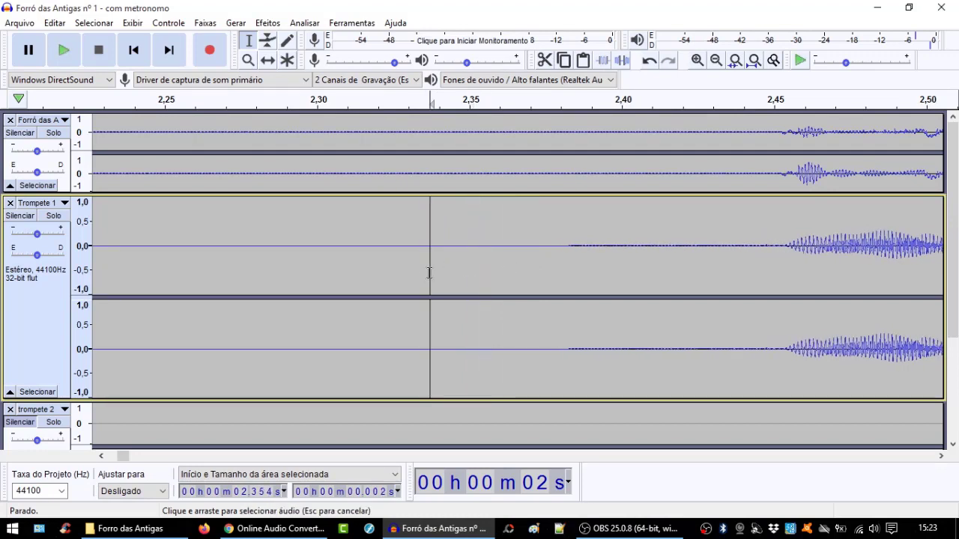
pyautogui.hotkey('ctrl', 'v')
# Examine how Trompete 1's first note lines up with the backing track's attack at about 2.45 s.
pyautogui.click(733, 59)
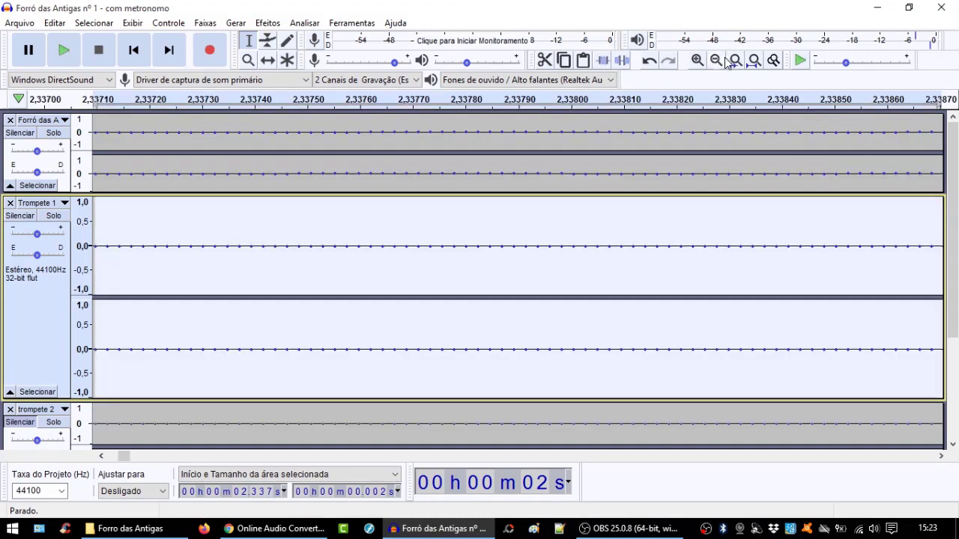
pyautogui.click(724, 62)
pyautogui.click(723, 62)
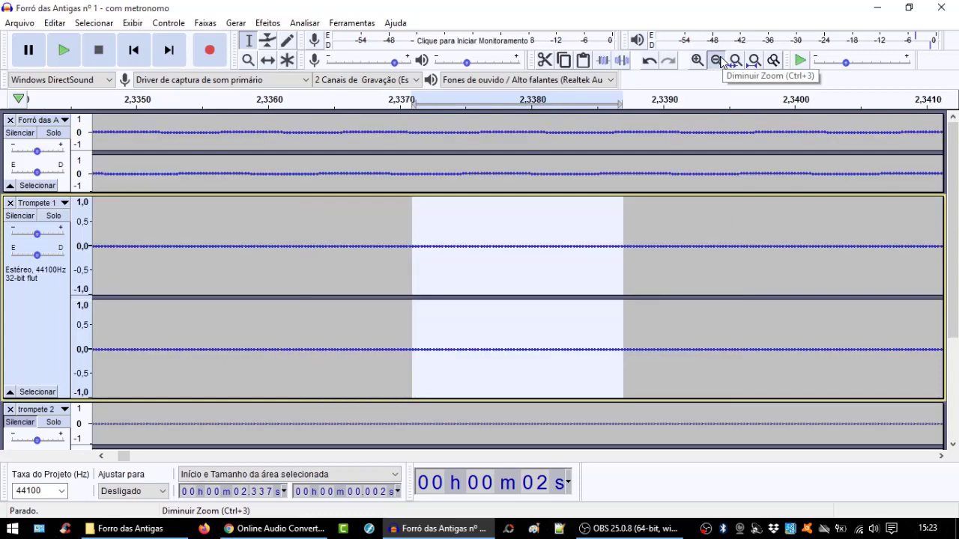
pyautogui.click(723, 61)
pyautogui.click(722, 62)
pyautogui.click(721, 63)
pyautogui.click(722, 62)
pyautogui.click(721, 62)
pyautogui.click(722, 62)
pyautogui.click(722, 62)
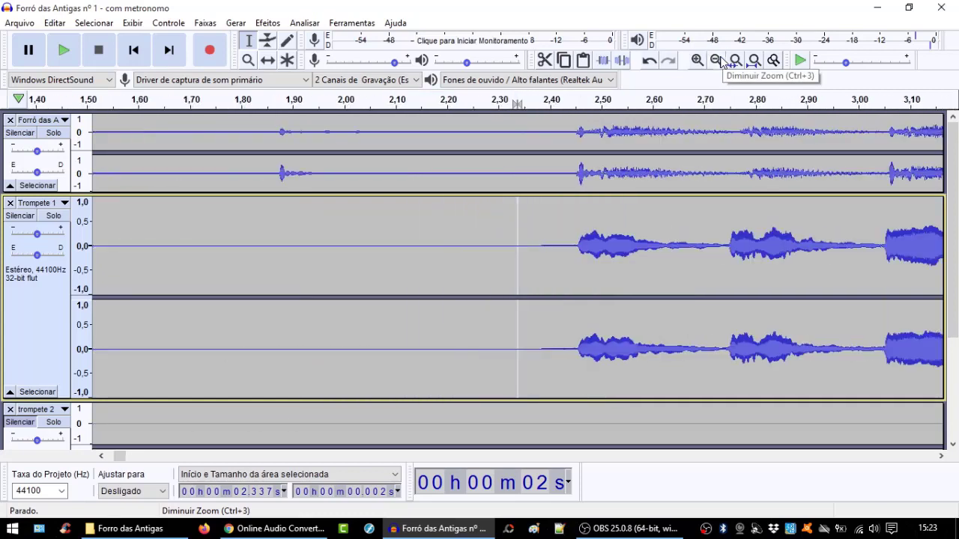
pyautogui.click(456, 251)
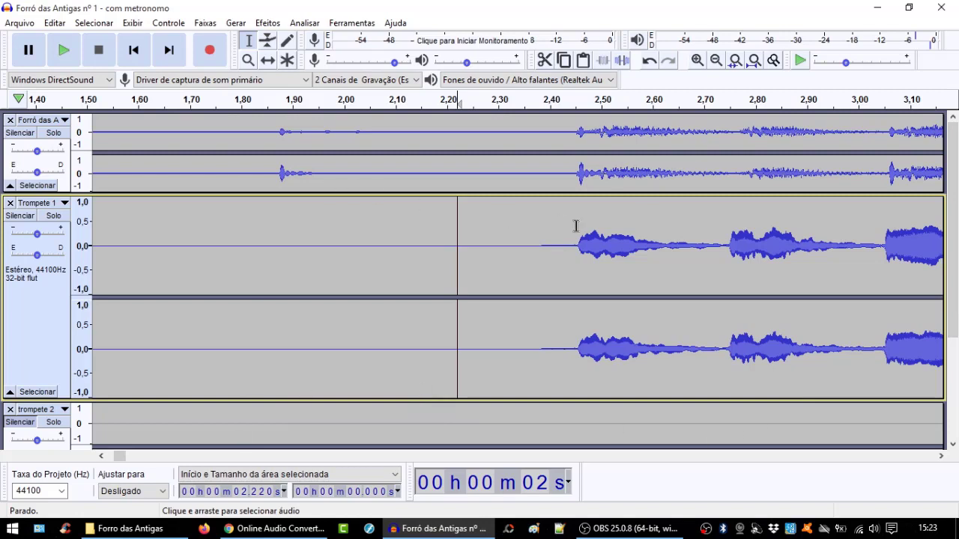
# Play Trompete 1 with the backing track from about 2.06 s to about 14.4 s to check the timing.
pyautogui.click(716, 61)
pyautogui.click(715, 61)
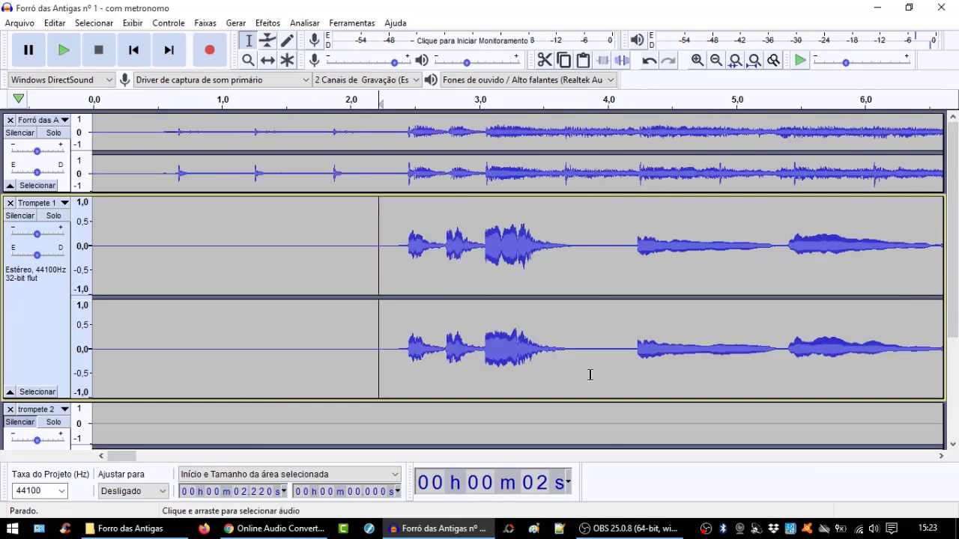
pyautogui.click(357, 299)
pyautogui.press('space')
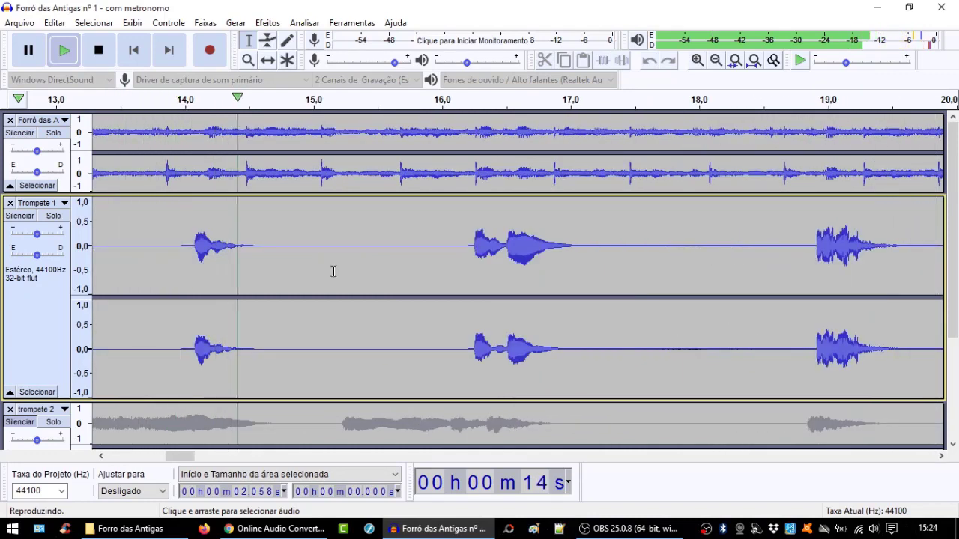
pyautogui.press('space')
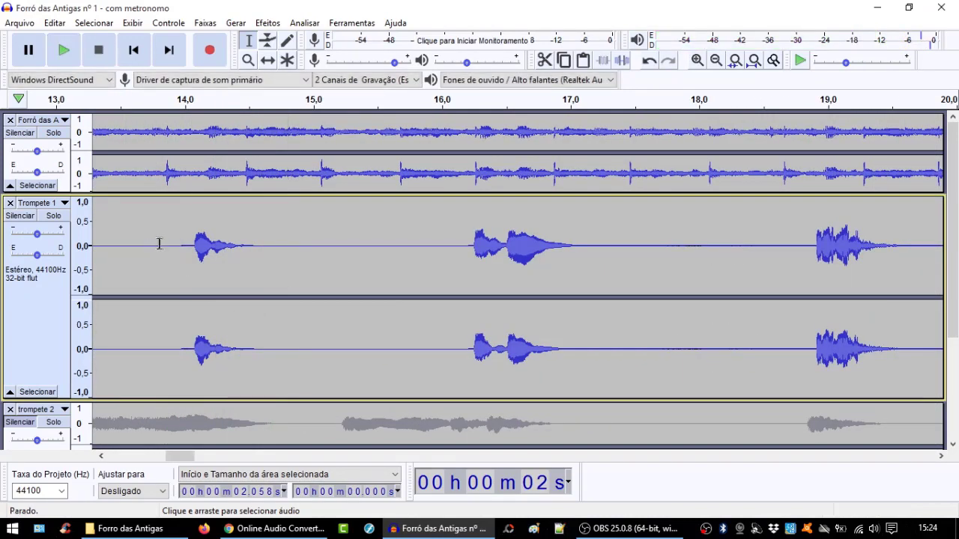
# Paste a short silence into Trompete 1 at about 13.66 s to delay the notes that follow.
pyautogui.click(157, 243)
pyautogui.click(140, 246)
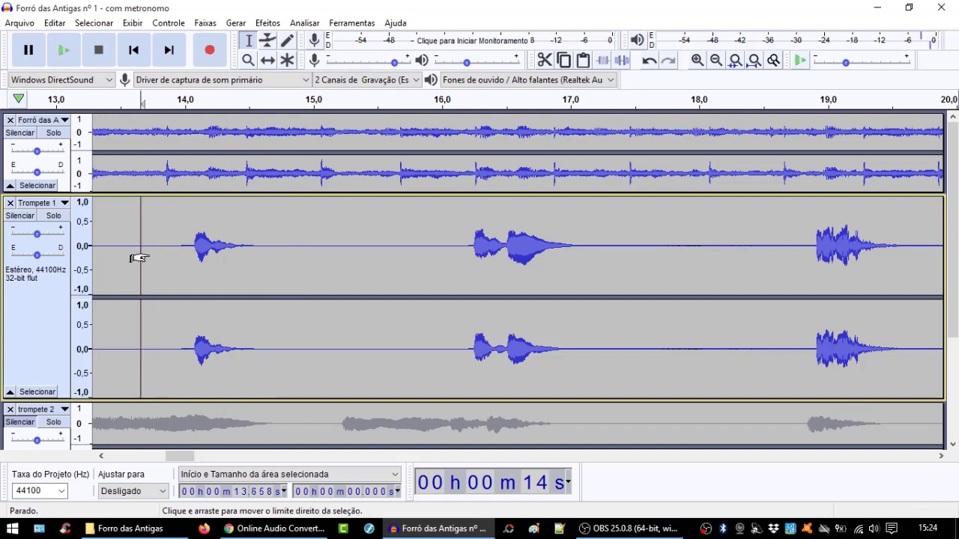
pyautogui.hotkey('ctrl', 'v')
pyautogui.click(131, 255)
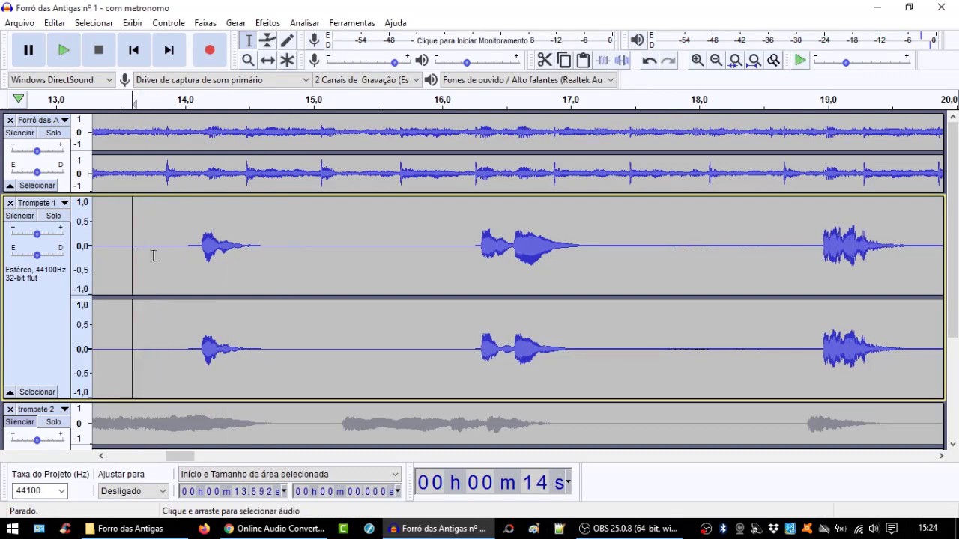
# Play Trompete 1 with the backing track from about 13.76 s to check the adjusted notes, and stop playback.
pyautogui.click(153, 255)
pyautogui.press('space')
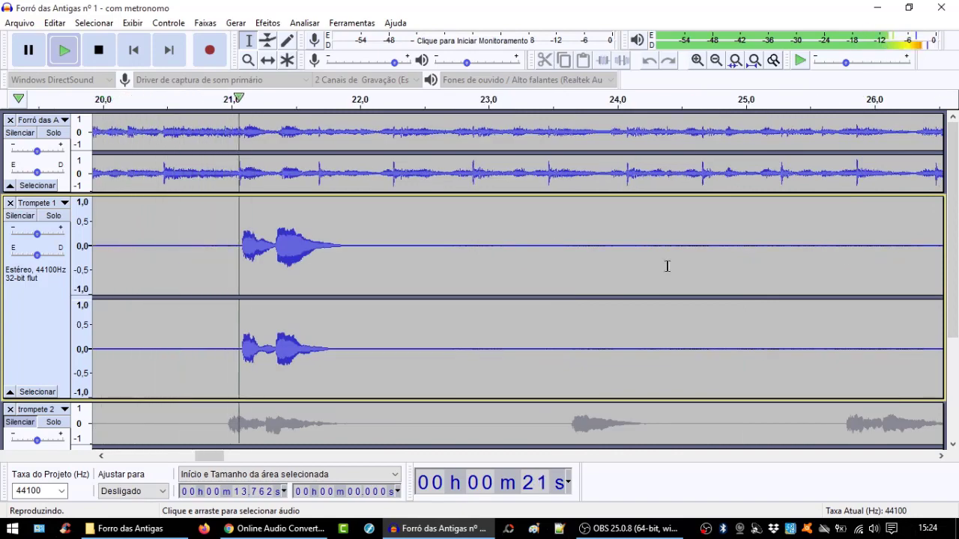
pyautogui.click(716, 61)
pyautogui.press('space')
# Reduce the Trompete 1 track's height to show the trompete 2 and Trompete 3 tracks beneath it.
pyautogui.click(716, 61)
pyautogui.hscroll(5, 414, 318)
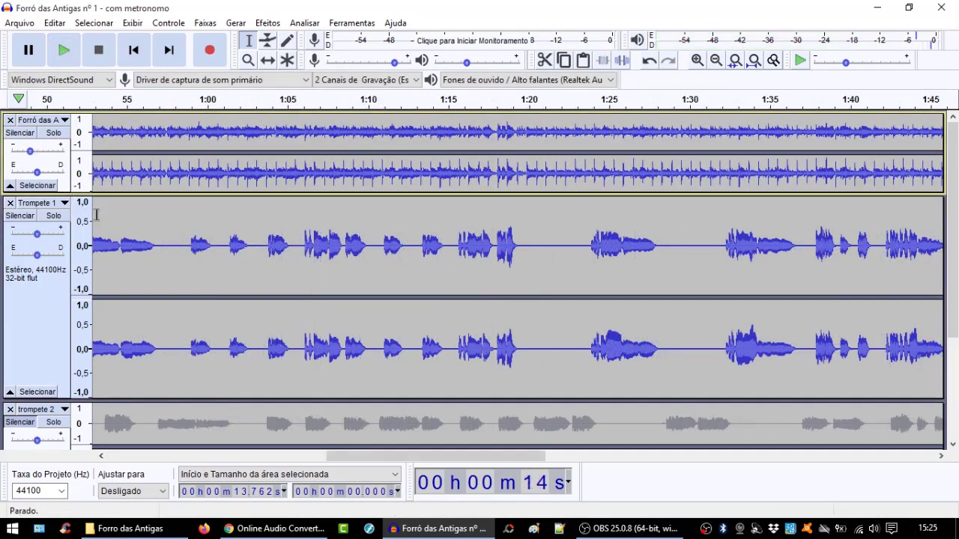
pyautogui.moveTo(377, 454); pyautogui.dragTo(158, 457)
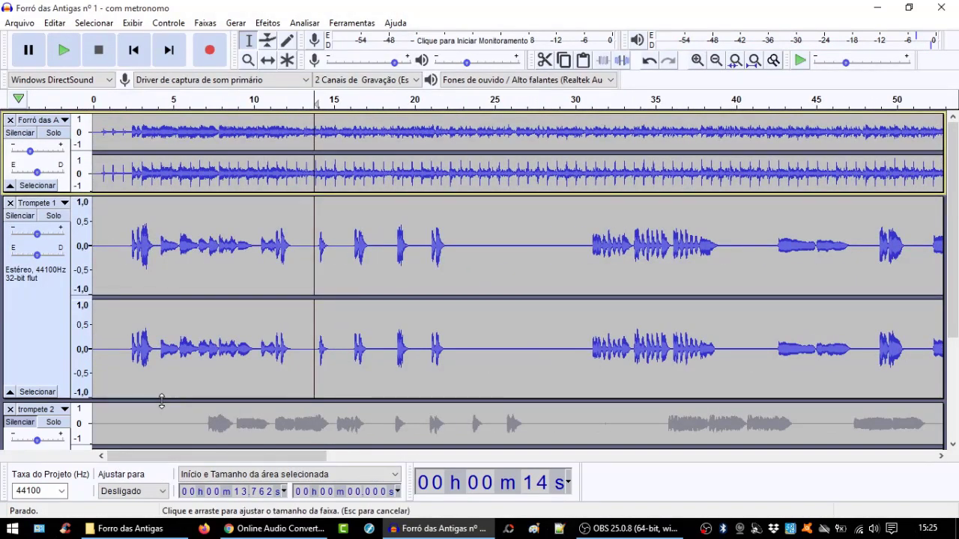
pyautogui.moveTo(162, 398); pyautogui.dragTo(157, 343)
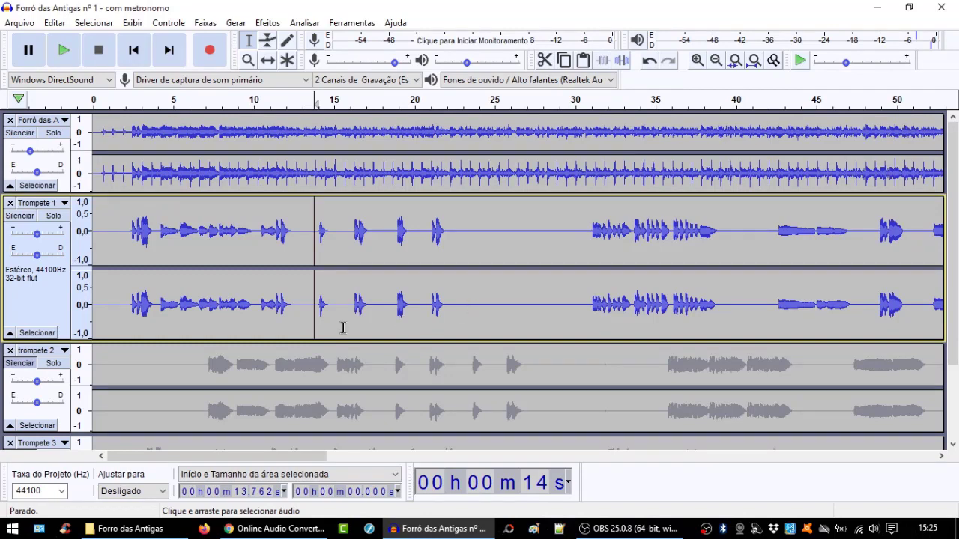
pyautogui.moveTo(328, 341); pyautogui.dragTo(322, 284)
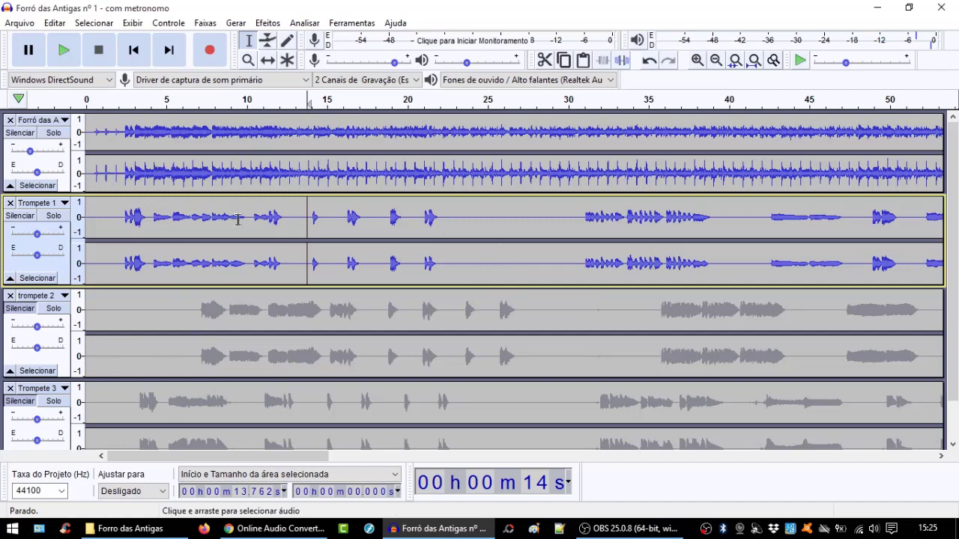
# Select the Trompete 1 passage from about 1.66 s to 22.8 s.
pyautogui.scroll(-2, 272, 308)
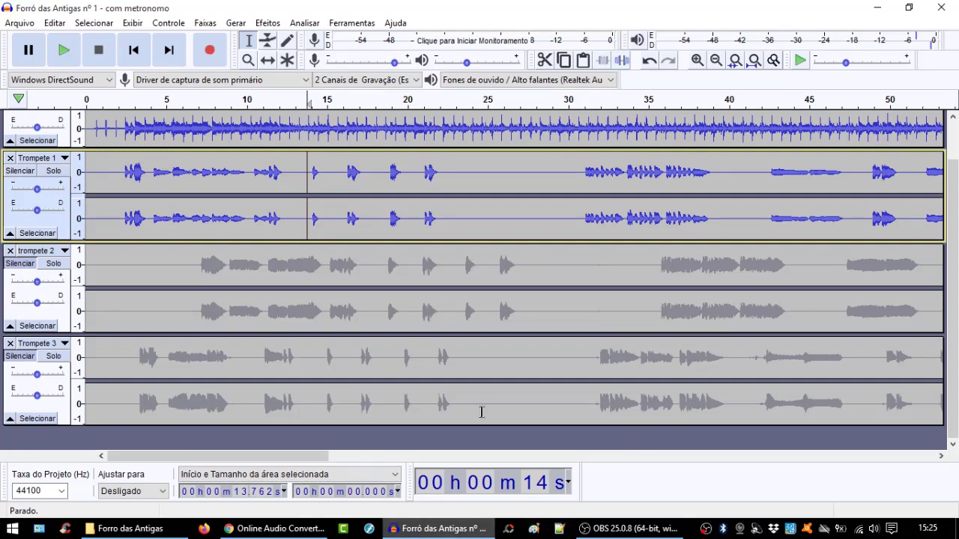
pyautogui.moveTo(112, 180); pyautogui.dragTo(451, 170)
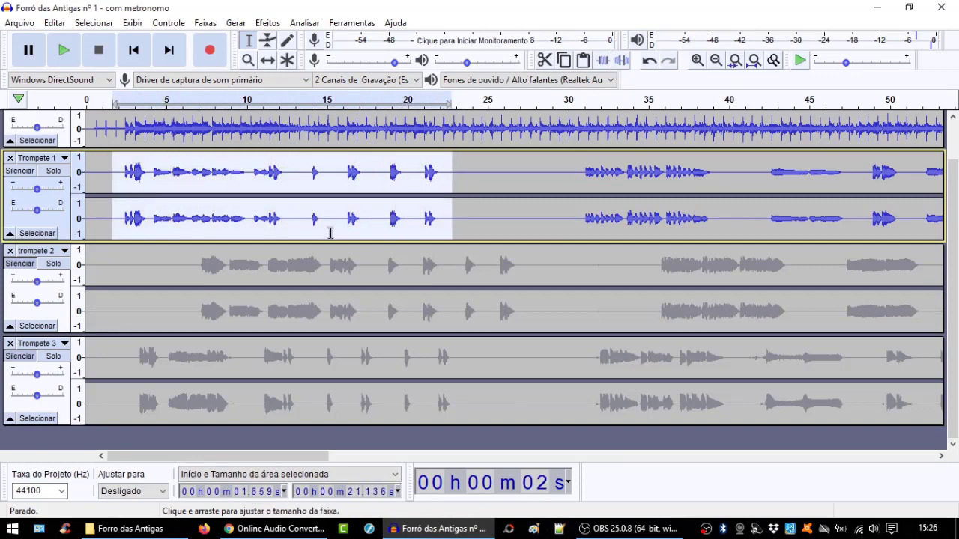